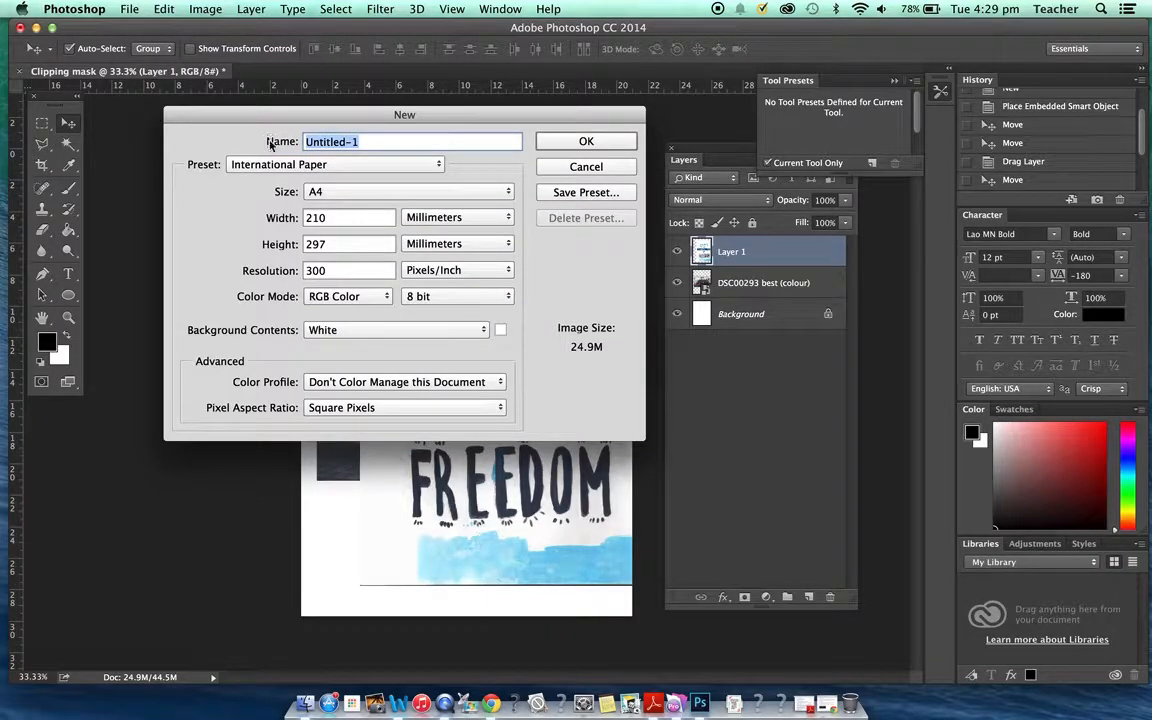
text(Develop 3)
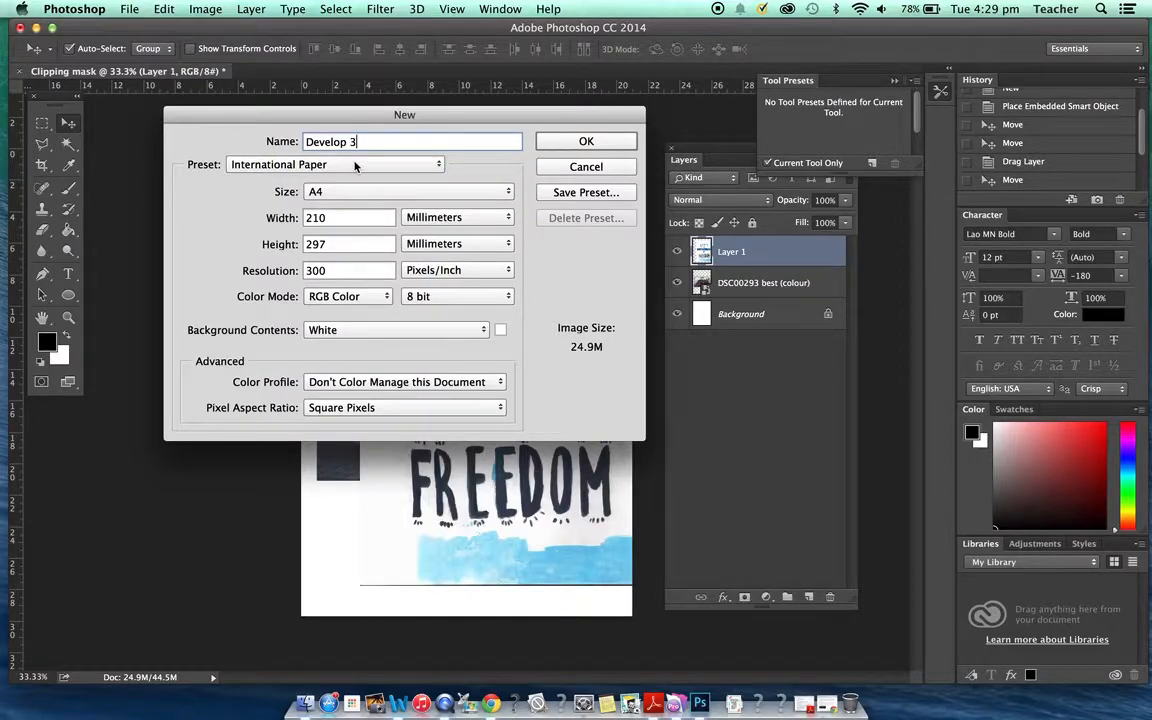
click(355, 165)
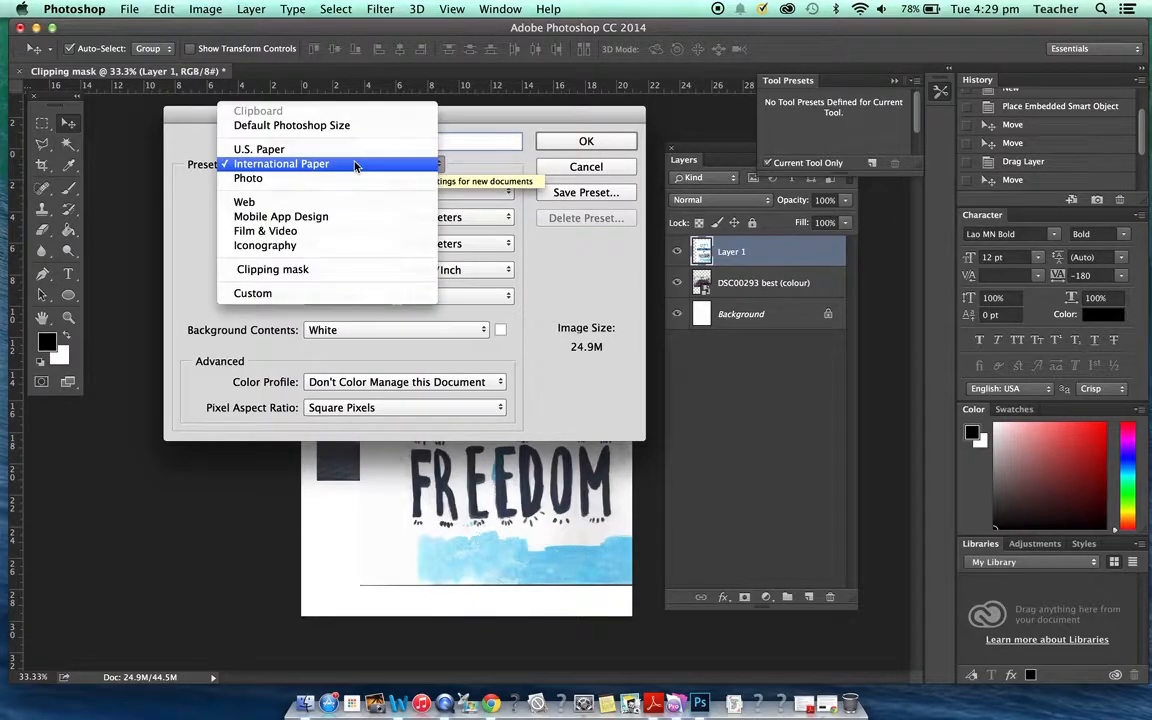
click(309, 163)
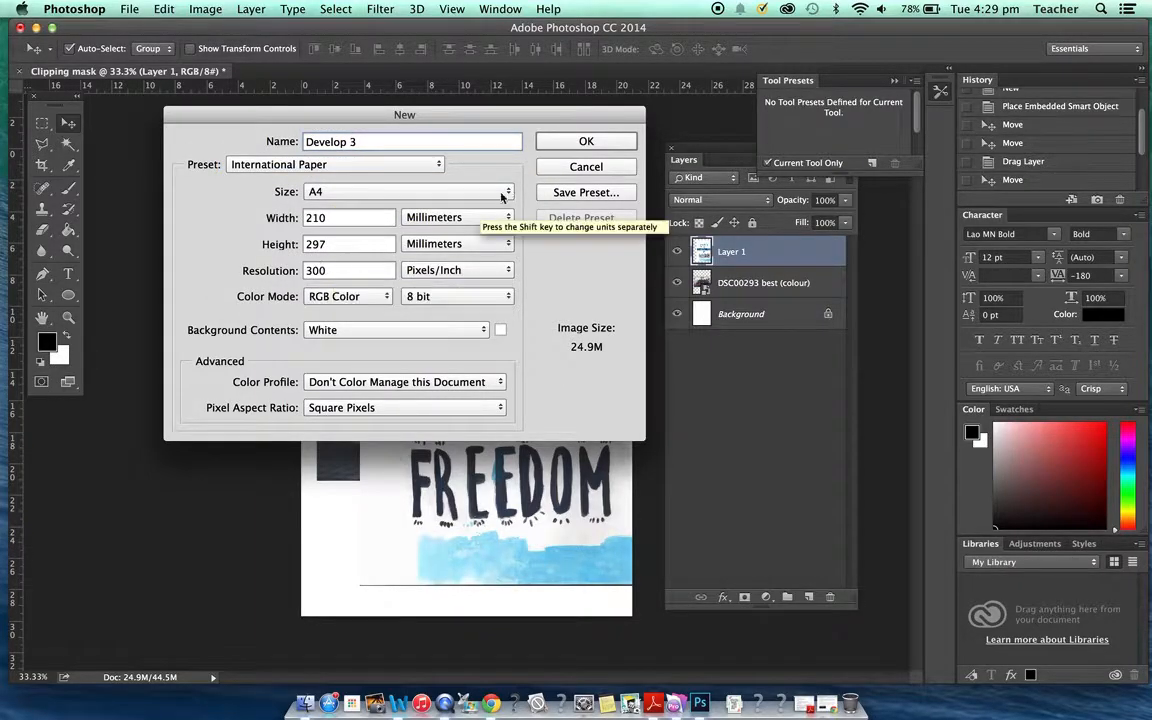
click(584, 168)
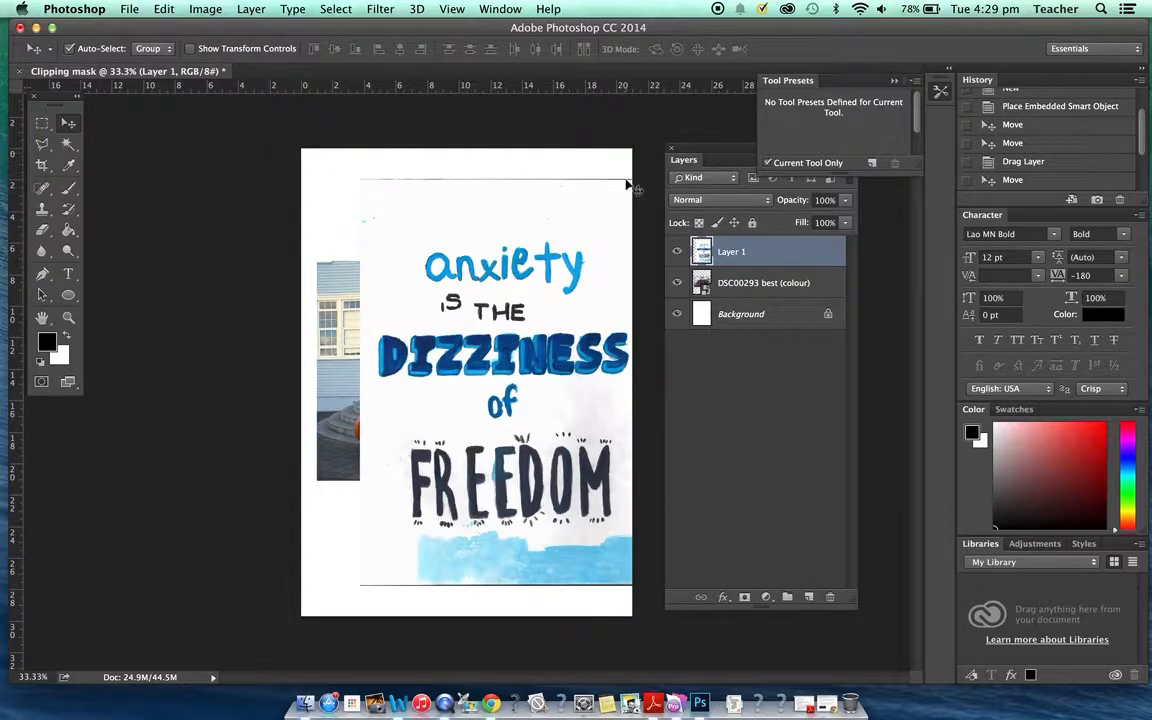
Reposition the lettering layer and the group photo layer on the page
drag(456, 262, 509, 261)
mouse_move(560, 299)
mouse_down()
mouse_move(433, 291)
mouse_move(581, 304)
mouse_up()
drag(377, 316, 391, 334)
drag(500, 285, 460, 285)
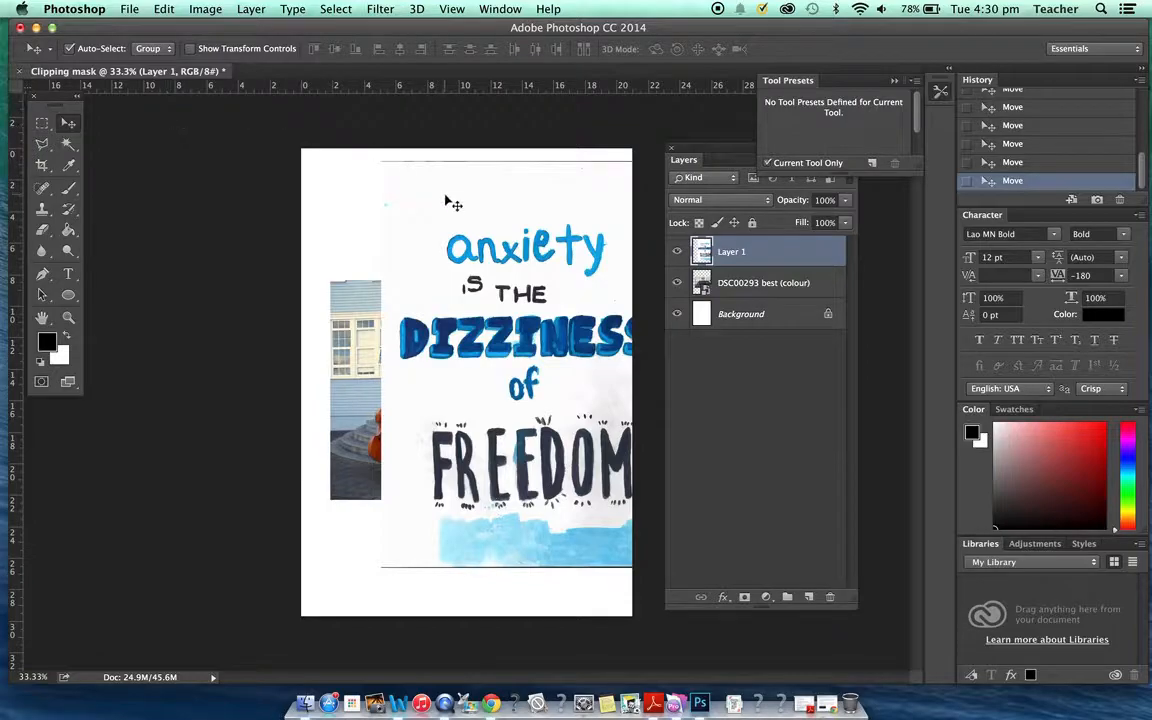
Open the image "Proof sheet how to .jpg" from the Downloads folder
click(128, 9)
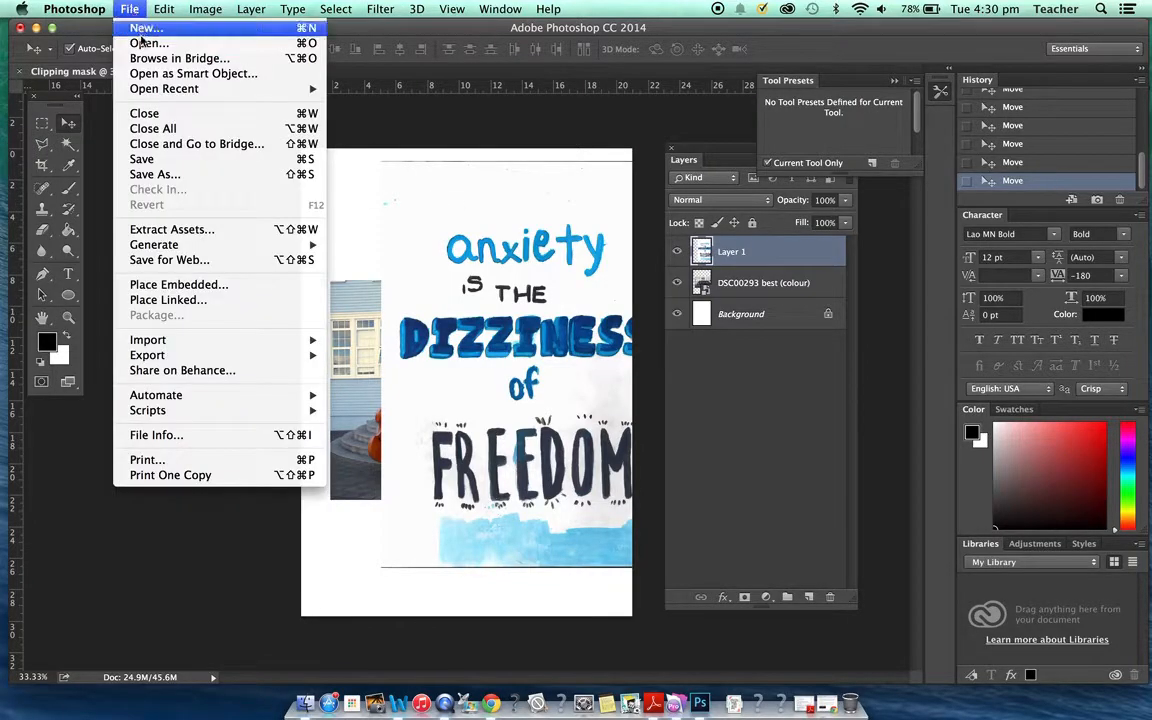
click(145, 46)
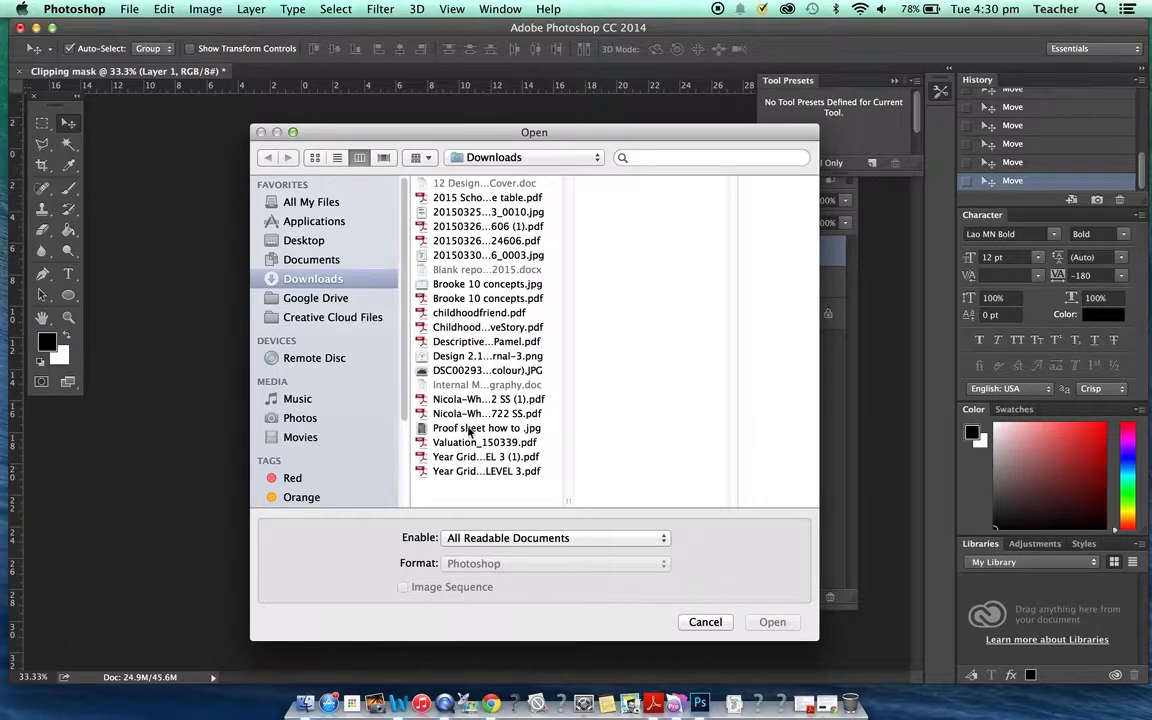
click(468, 429)
click(771, 623)
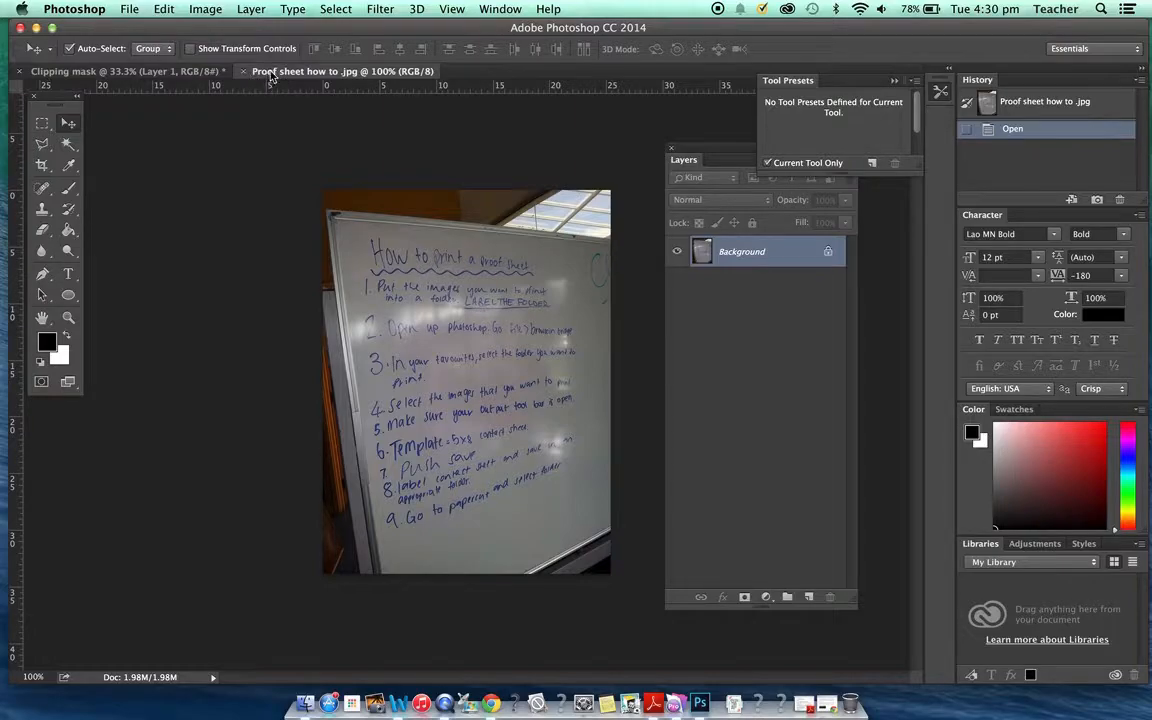
Float the proof sheet image and copy it onto the Clipping mask page, then delete the copied layer
drag(272, 76, 614, 147)
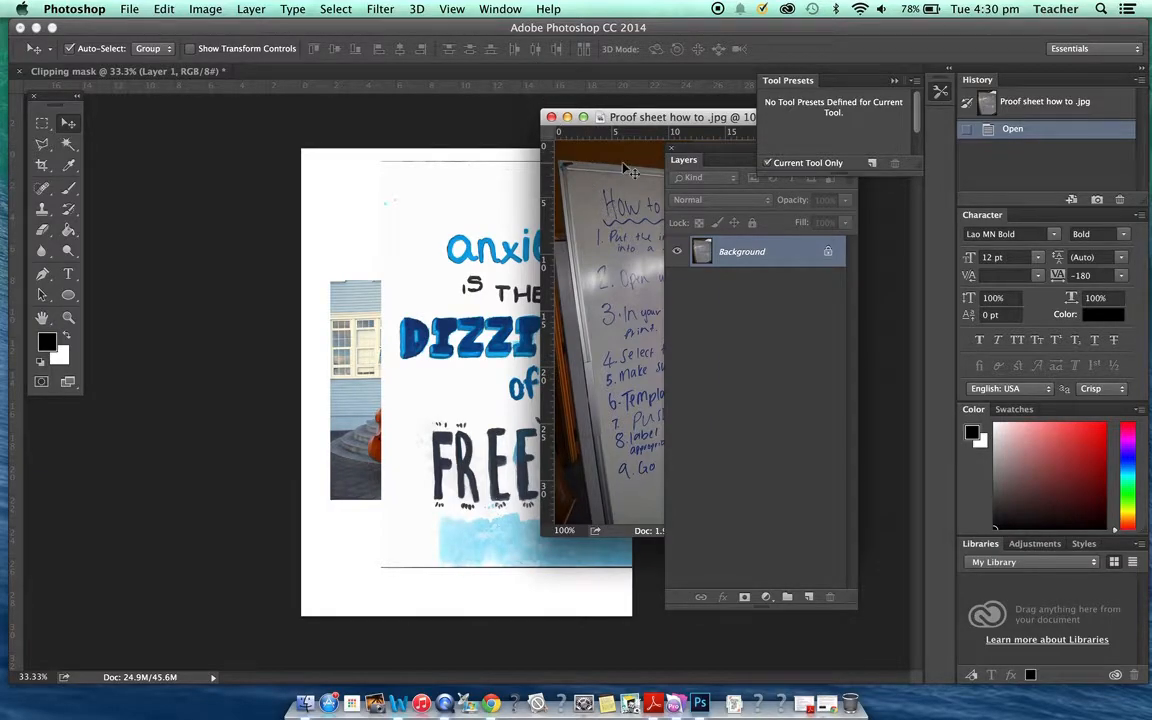
drag(620, 197, 449, 232)
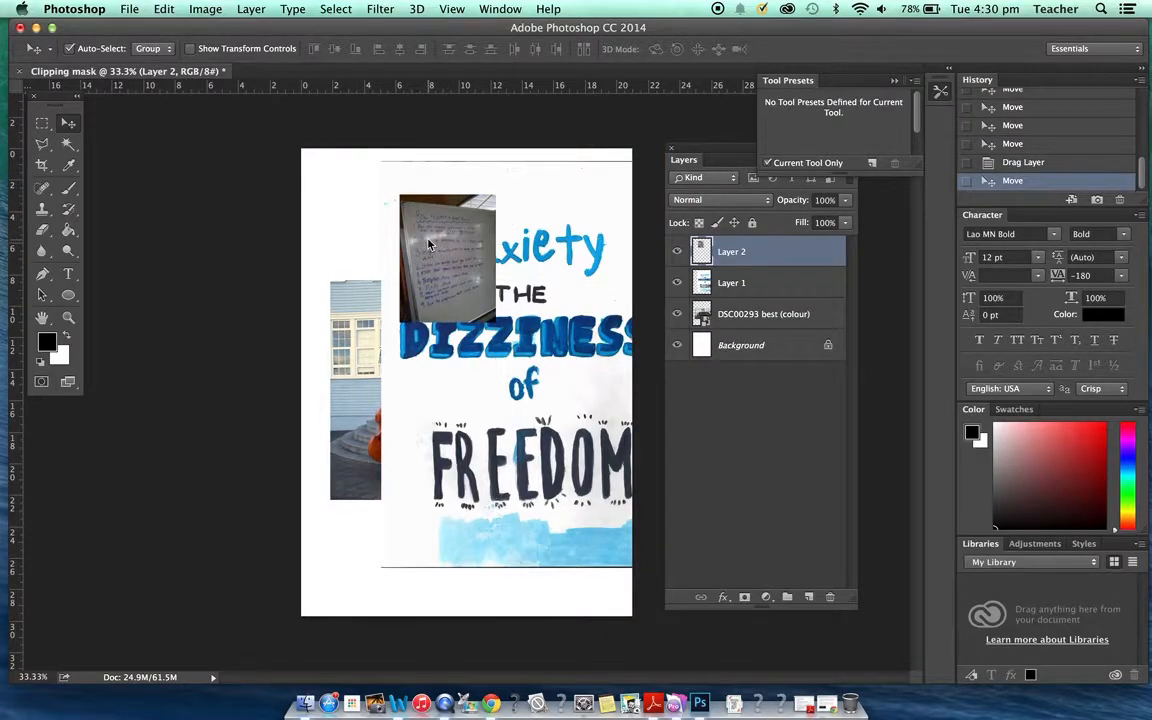
key(BackSpace)
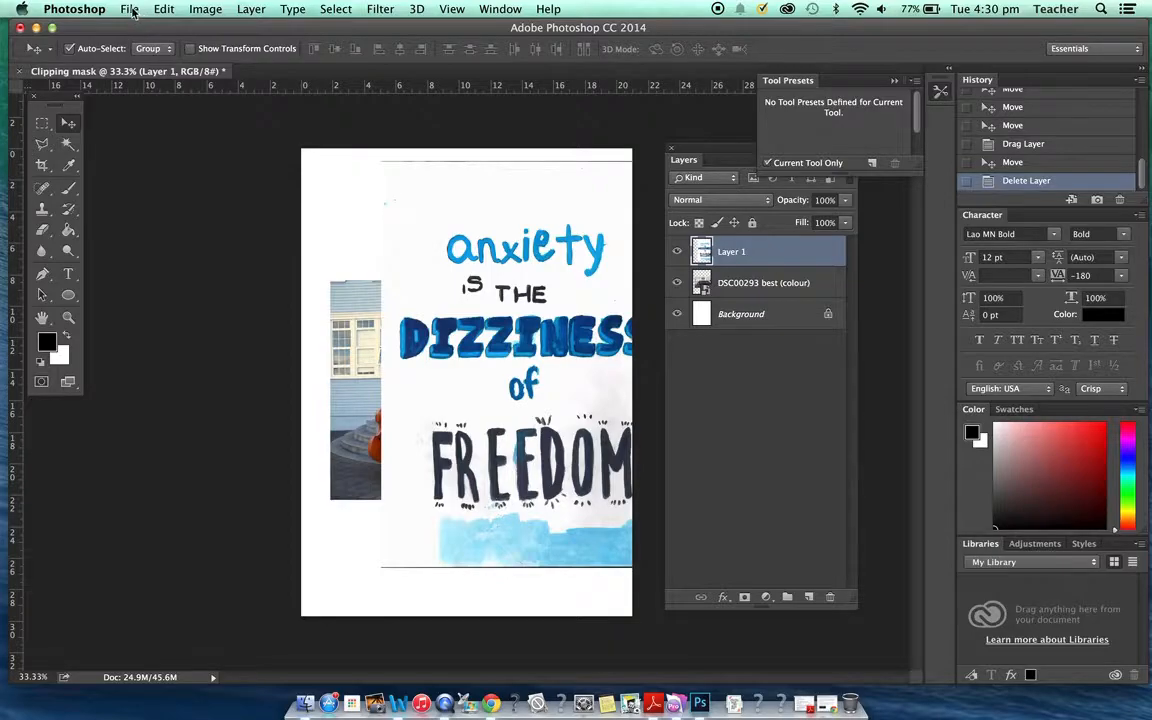
click(130, 10)
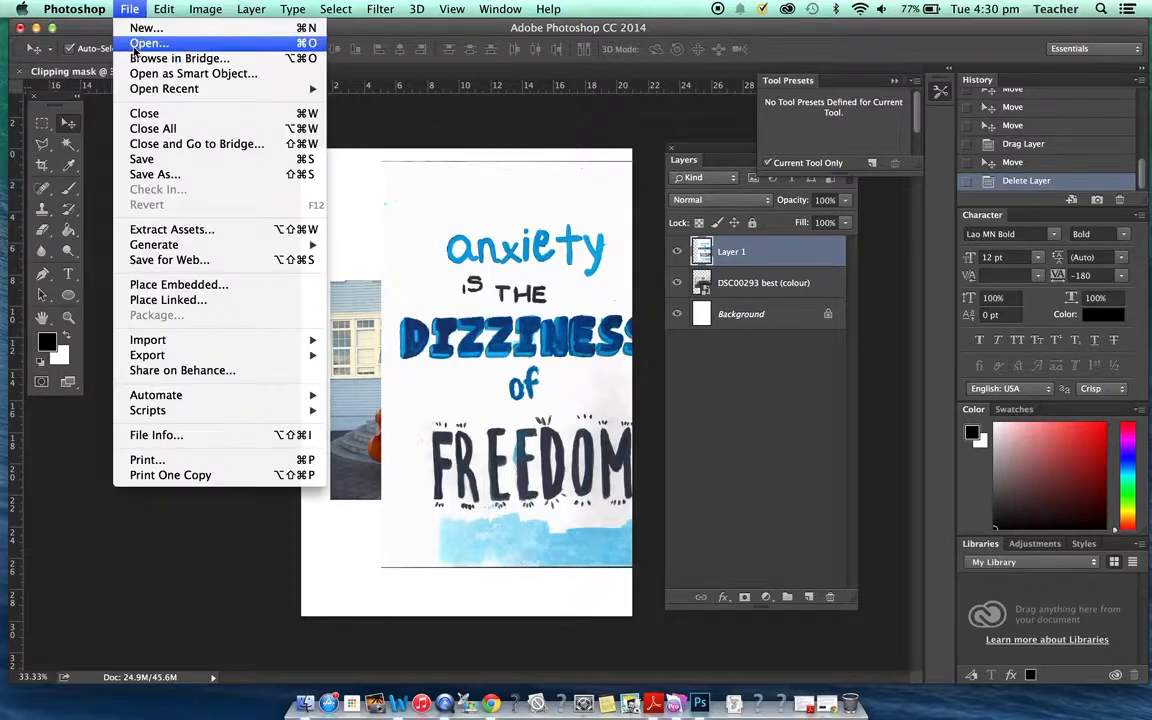
click(157, 289)
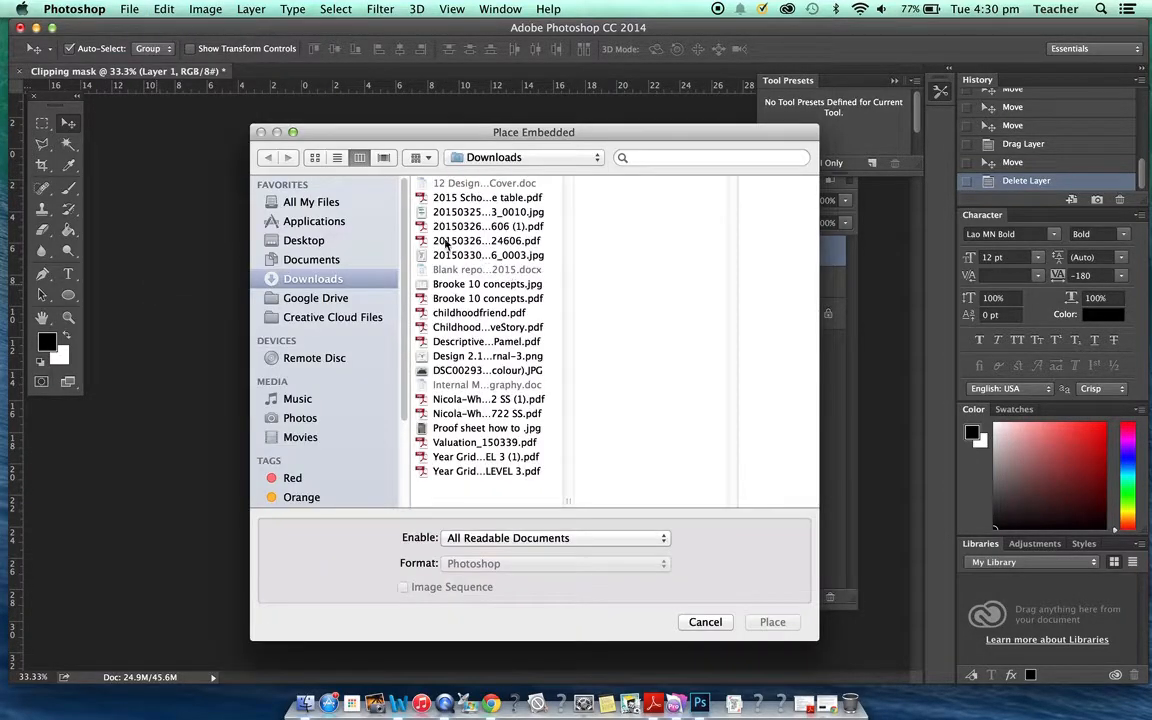
click(446, 242)
click(776, 625)
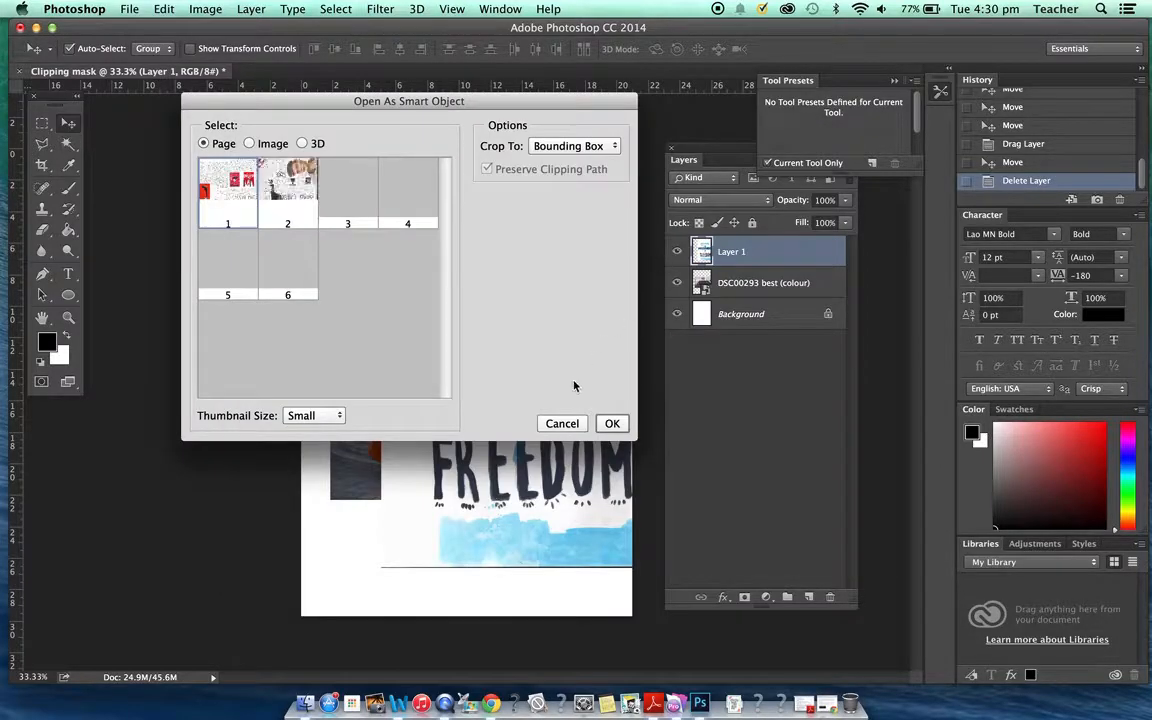
click(612, 424)
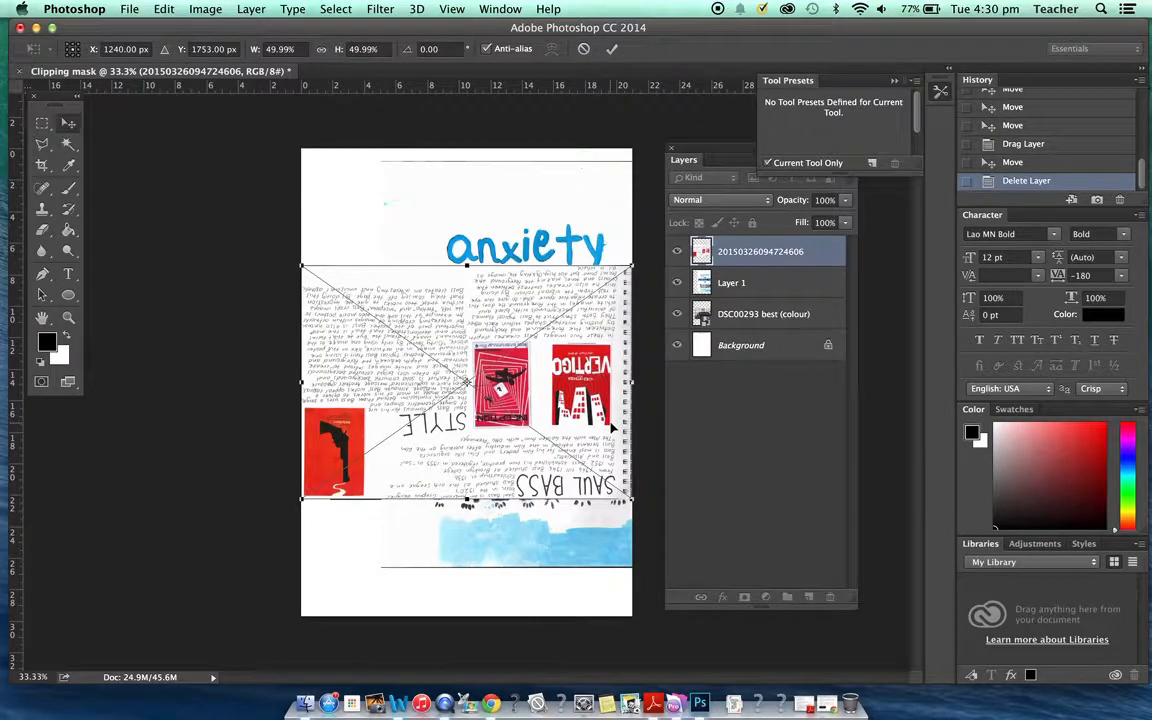
key(Return)
Move the placed Saul Bass page slightly upward and delete its layer
drag(505, 373, 507, 358)
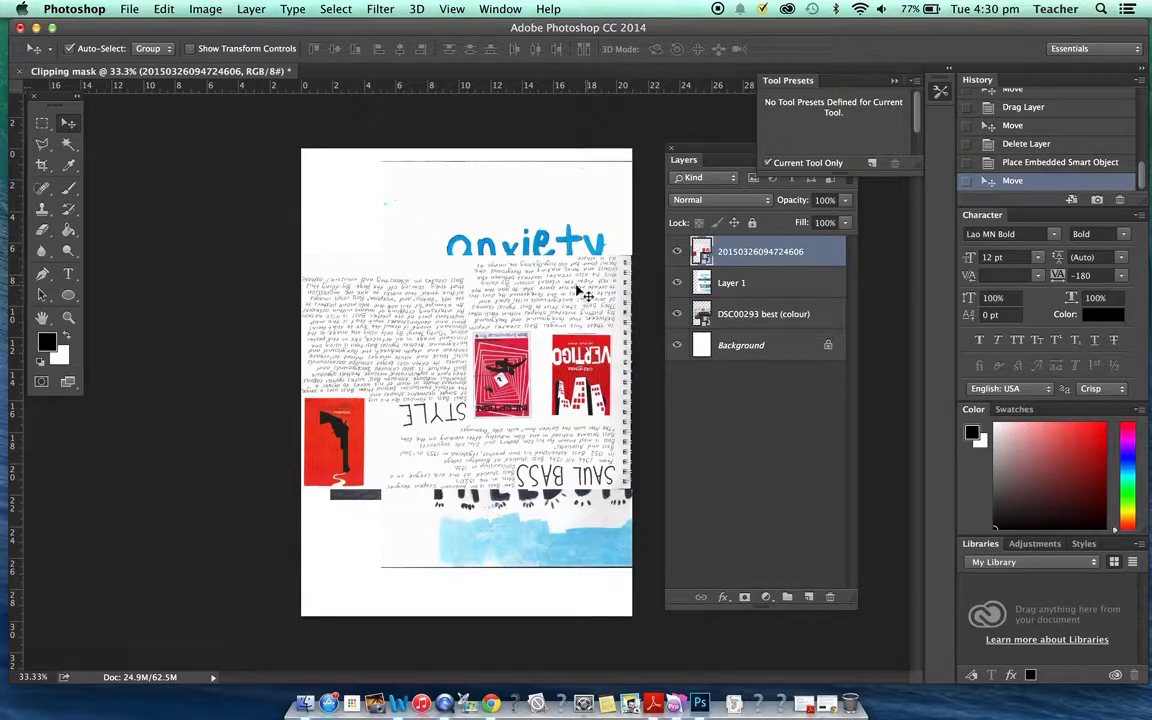
key(BackSpace)
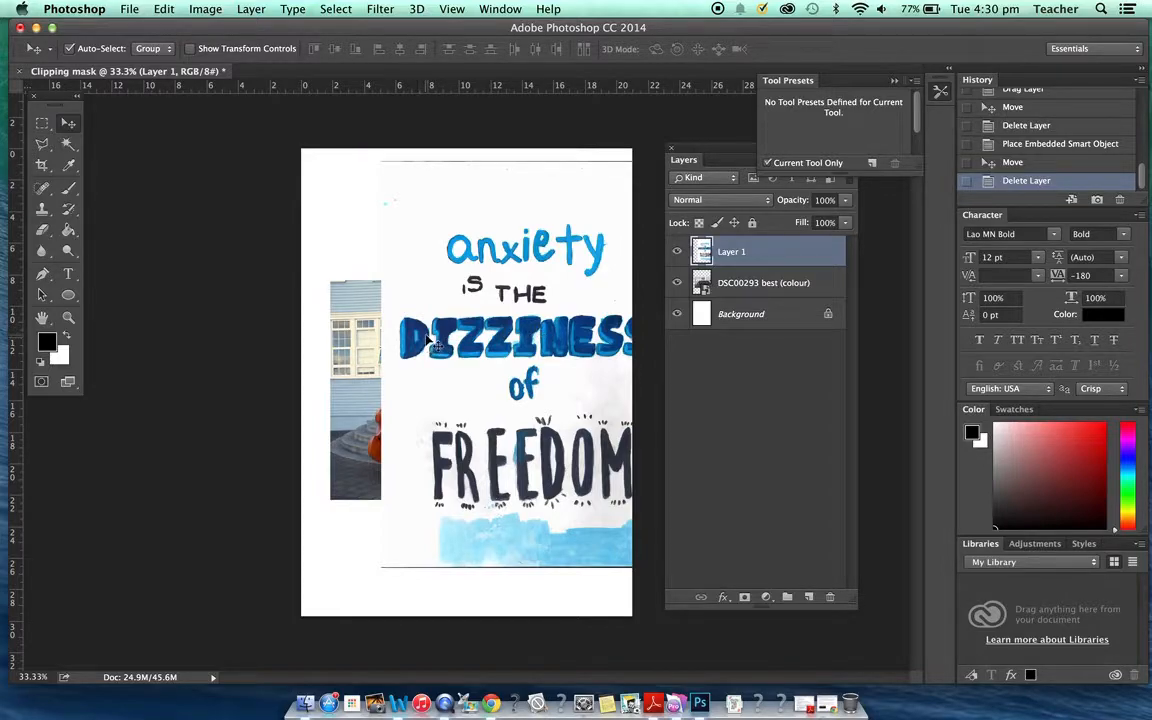
Move the group photo to the page's left edge and enlarge it to about 129% so it covers the whole page
drag(357, 340, 327, 321)
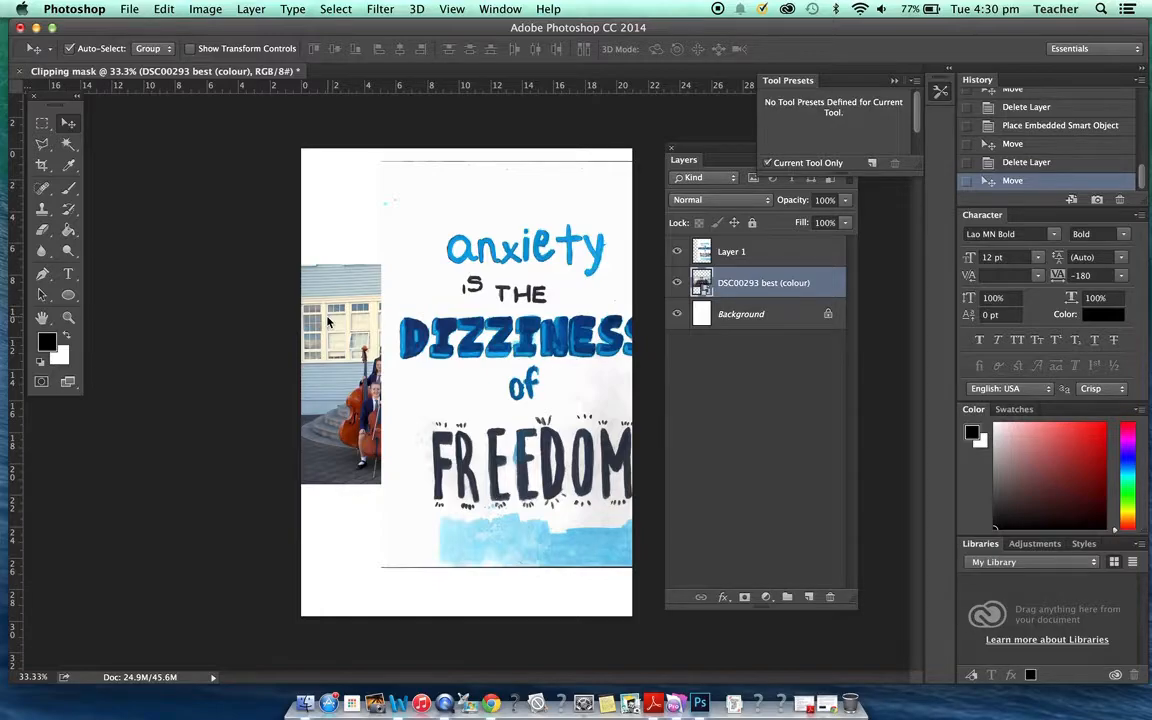
key(super+t)
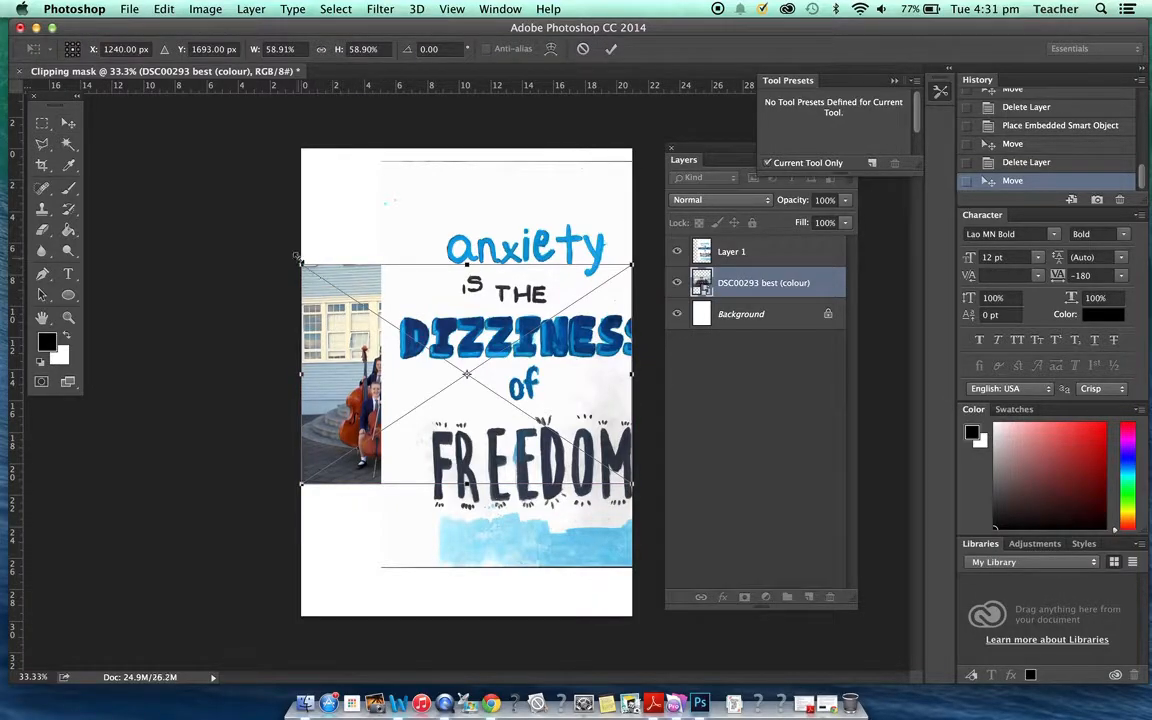
drag(298, 265, 122, 146)
drag(632, 484, 840, 623)
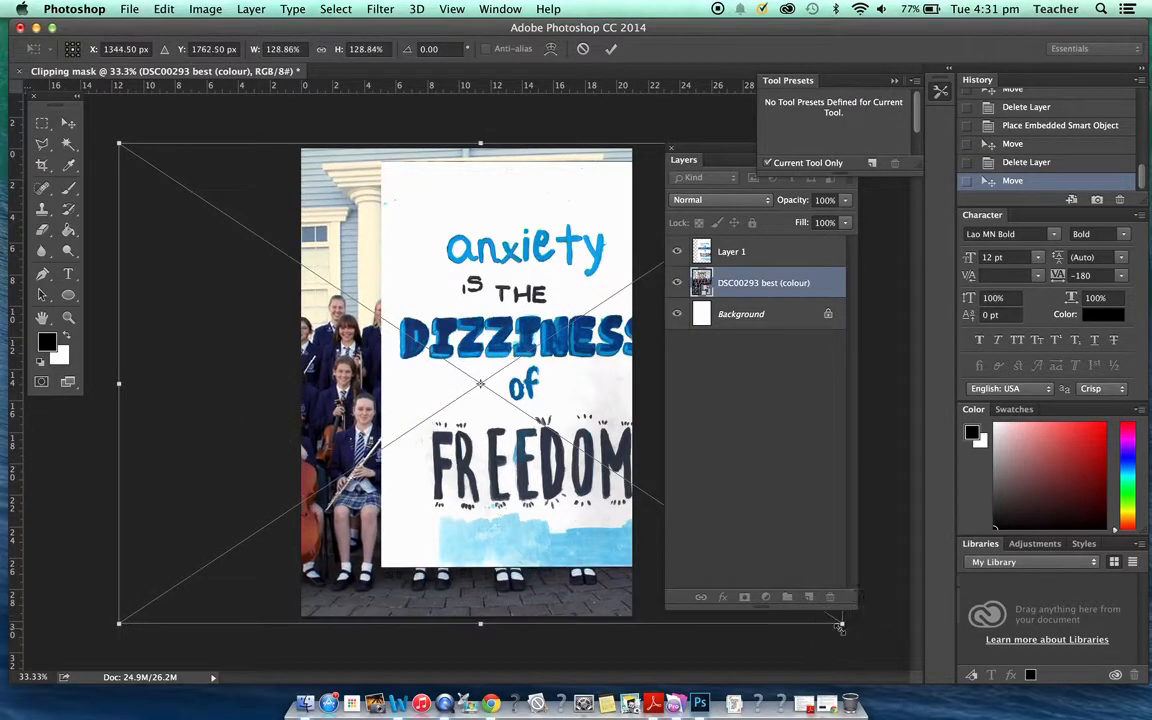
key(Return)
Align the lettering layer with the page's upper-left corner, enlarge it to fill the page, and adjust its position
drag(568, 395, 482, 348)
key(ctrl+t)
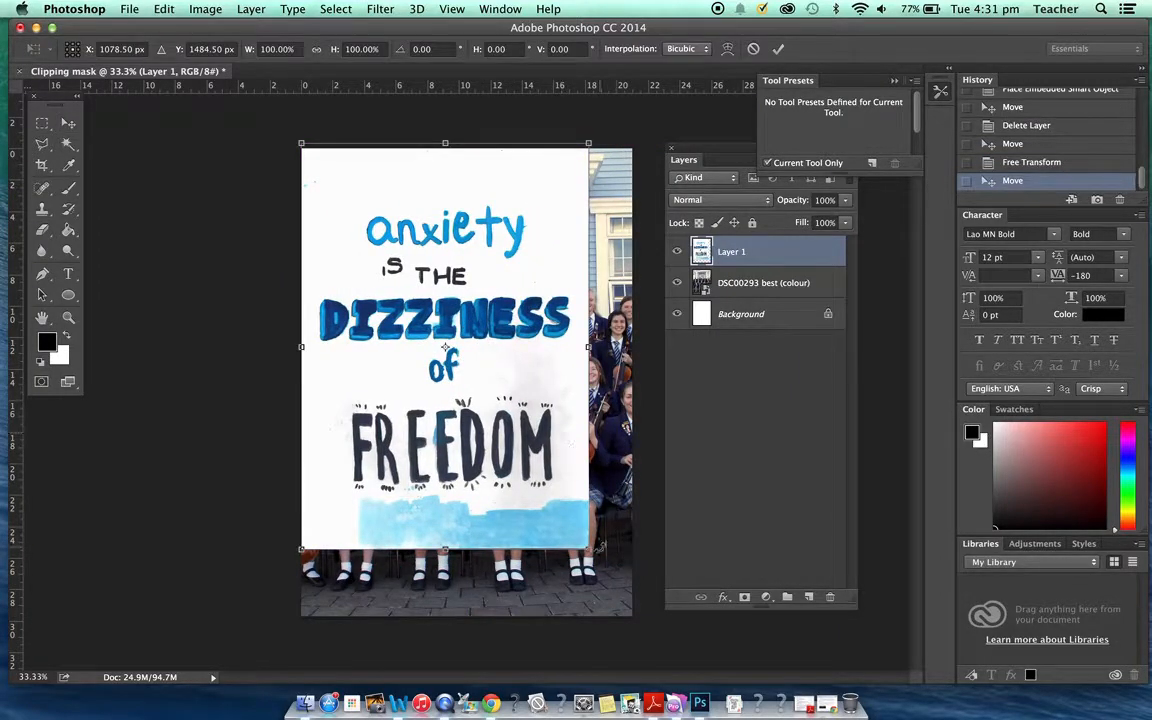
drag(587, 548, 663, 617)
key(Return)
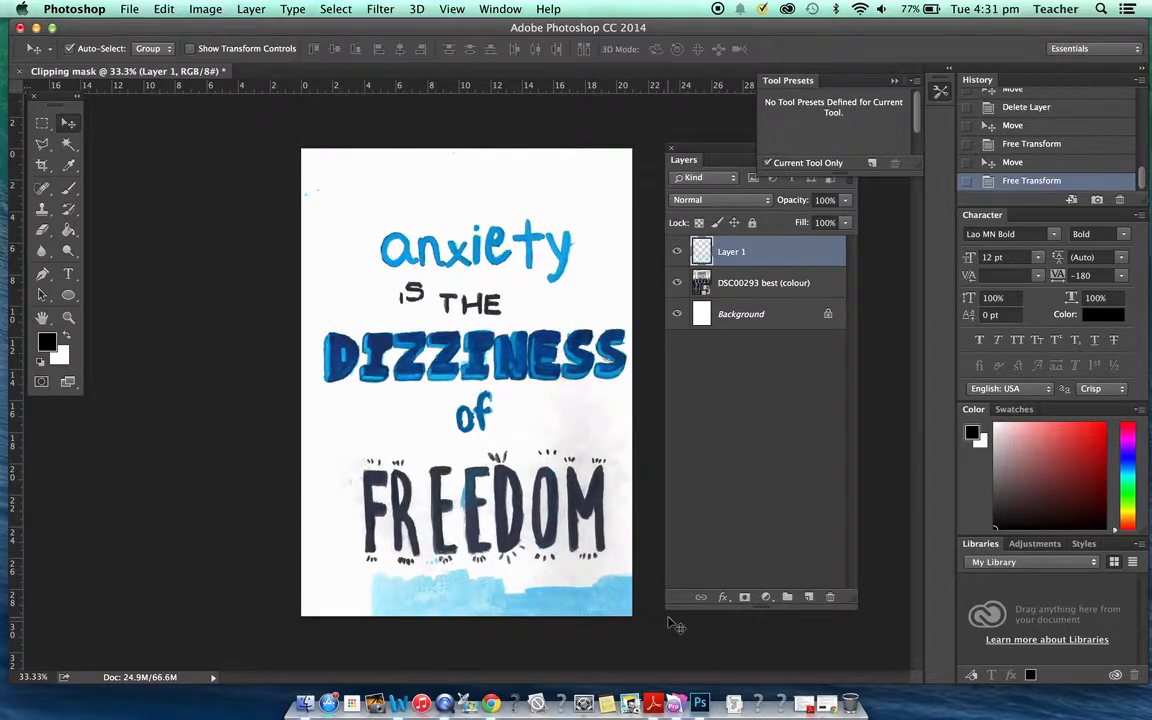
drag(482, 340, 505, 355)
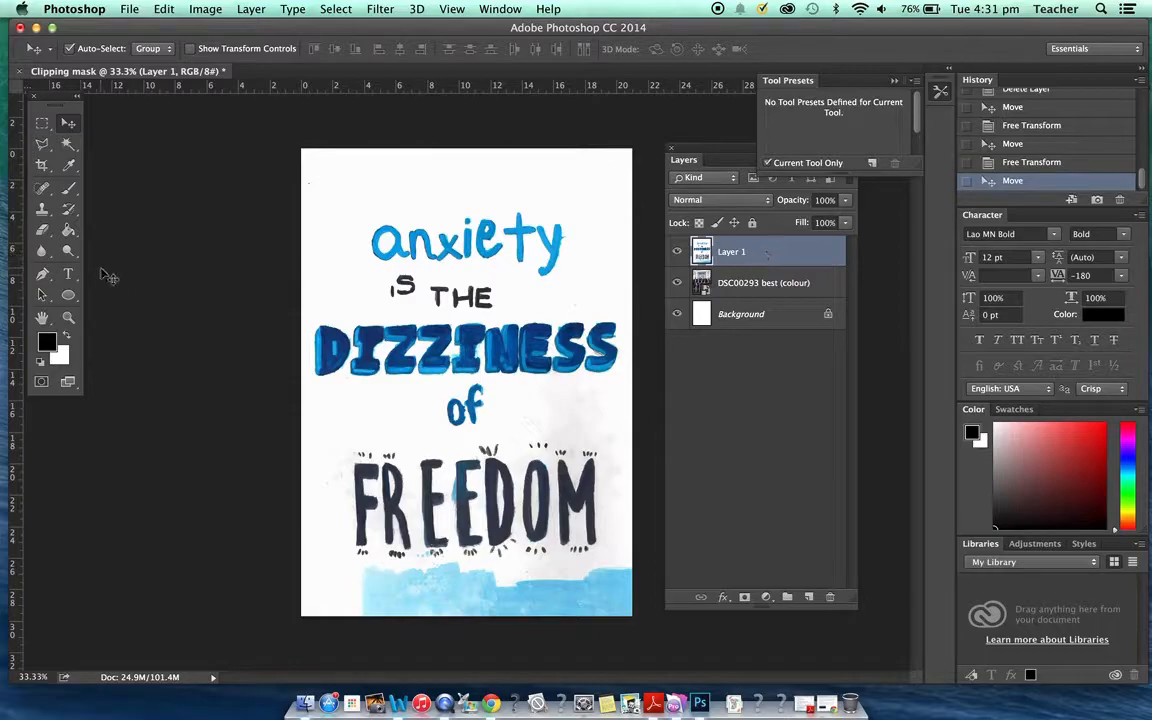
click(70, 147)
click(71, 150)
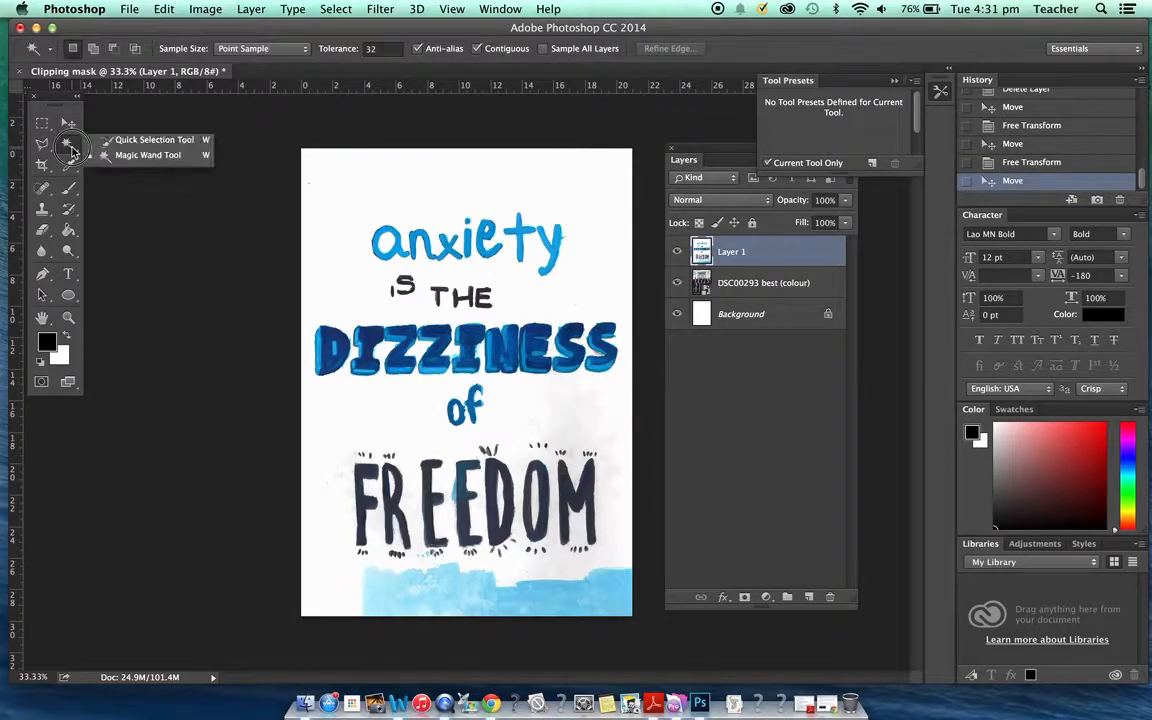
click(71, 150)
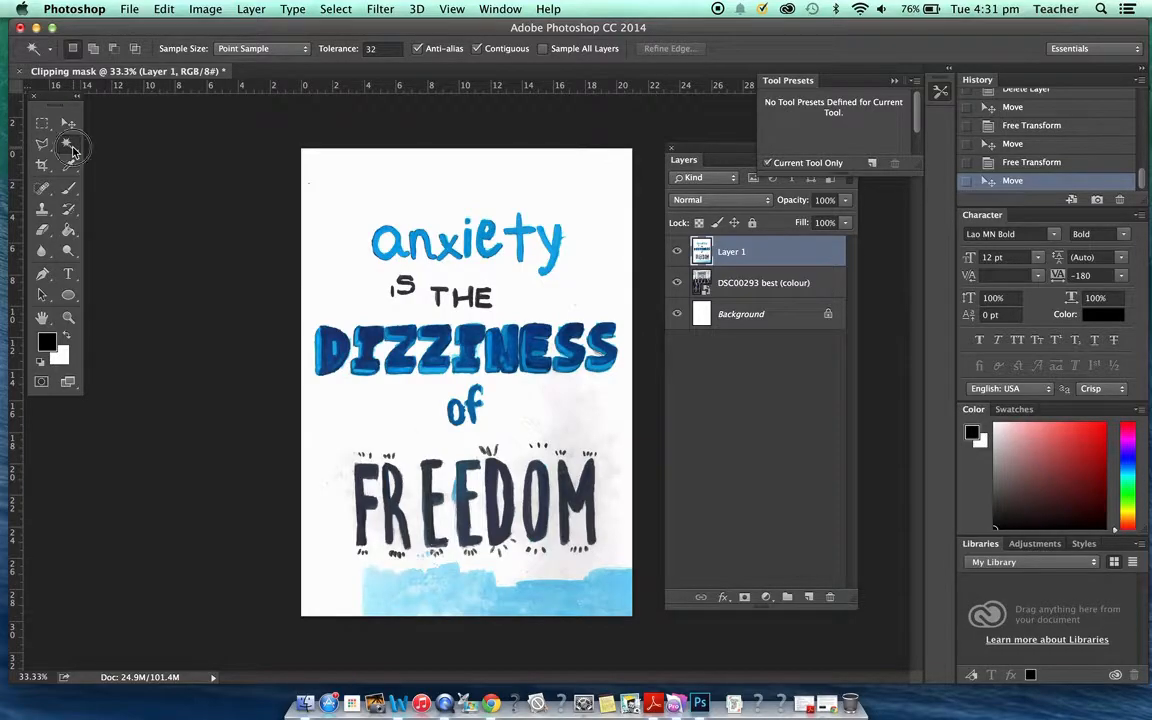
click(72, 151)
click(71, 147)
click(69, 231)
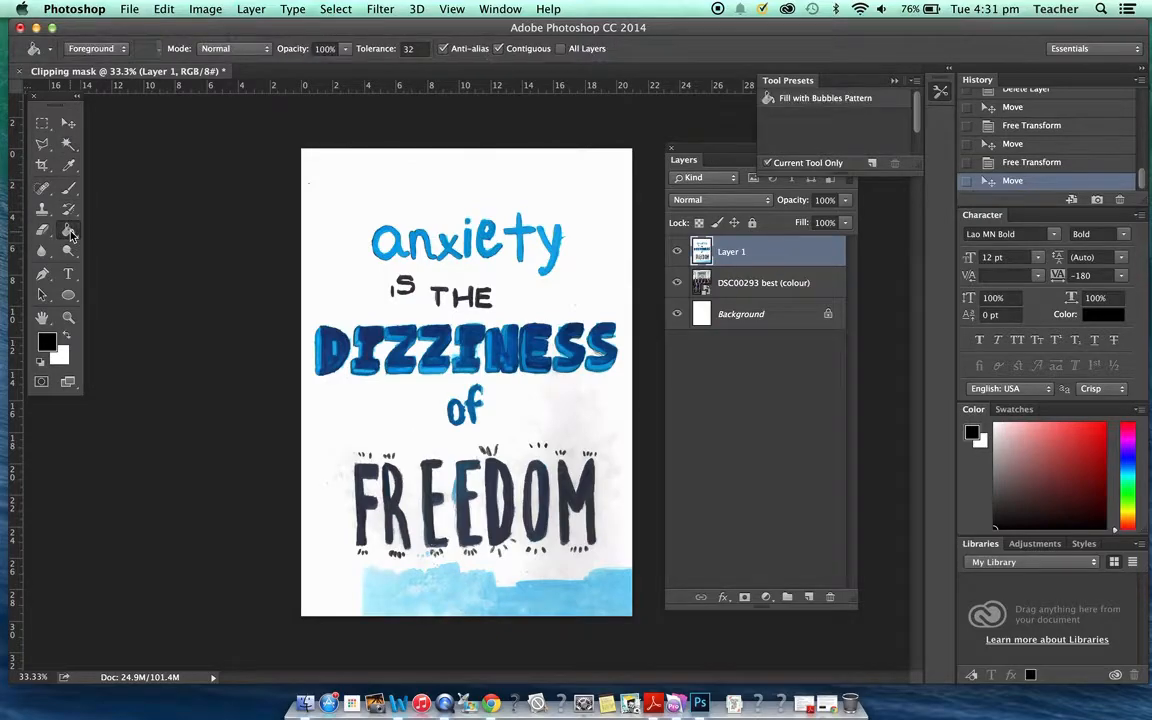
click(70, 233)
click(108, 223)
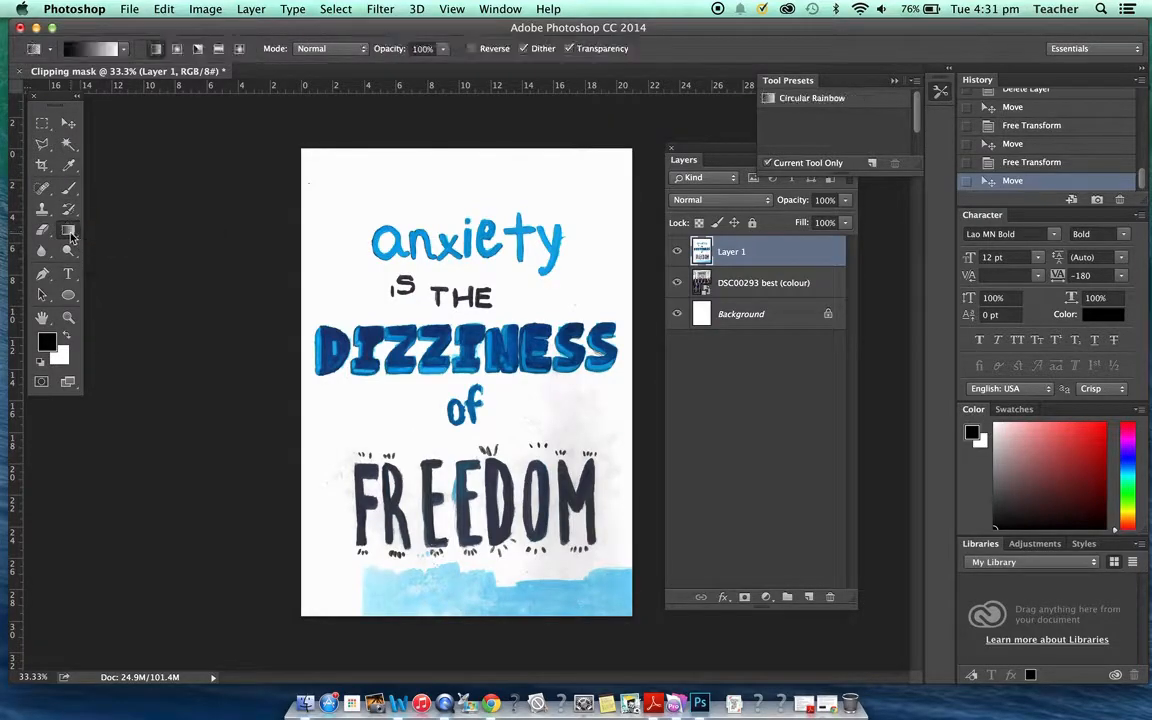
click(70, 233)
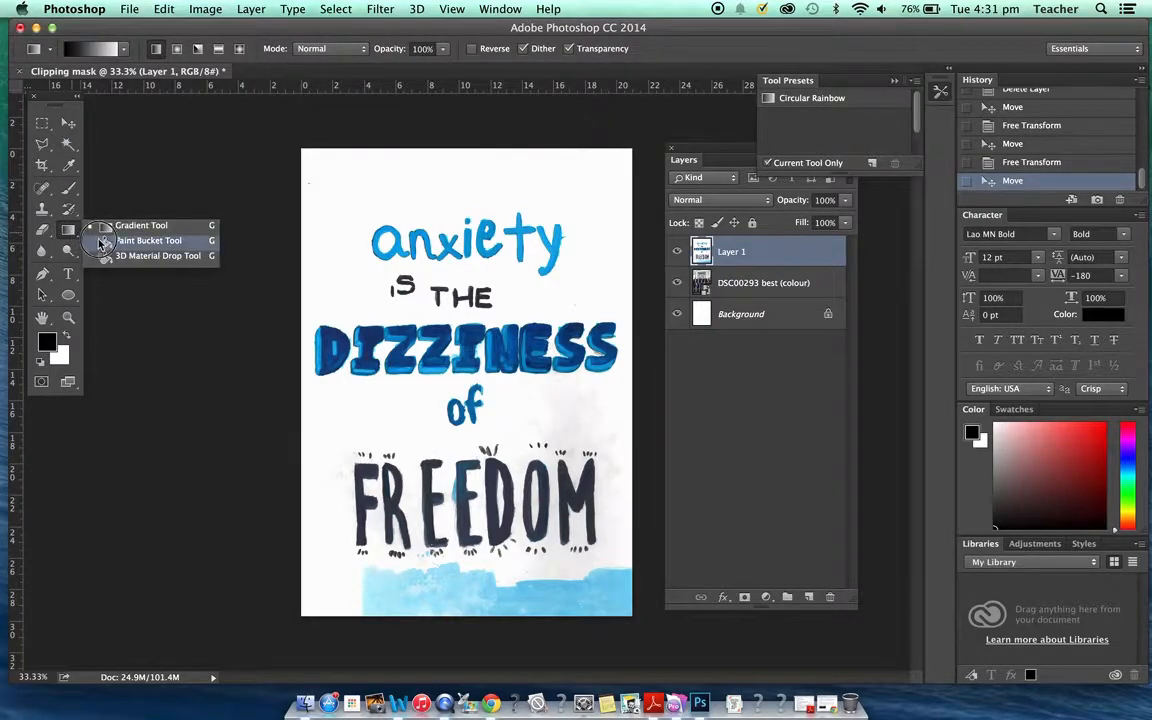
click(102, 242)
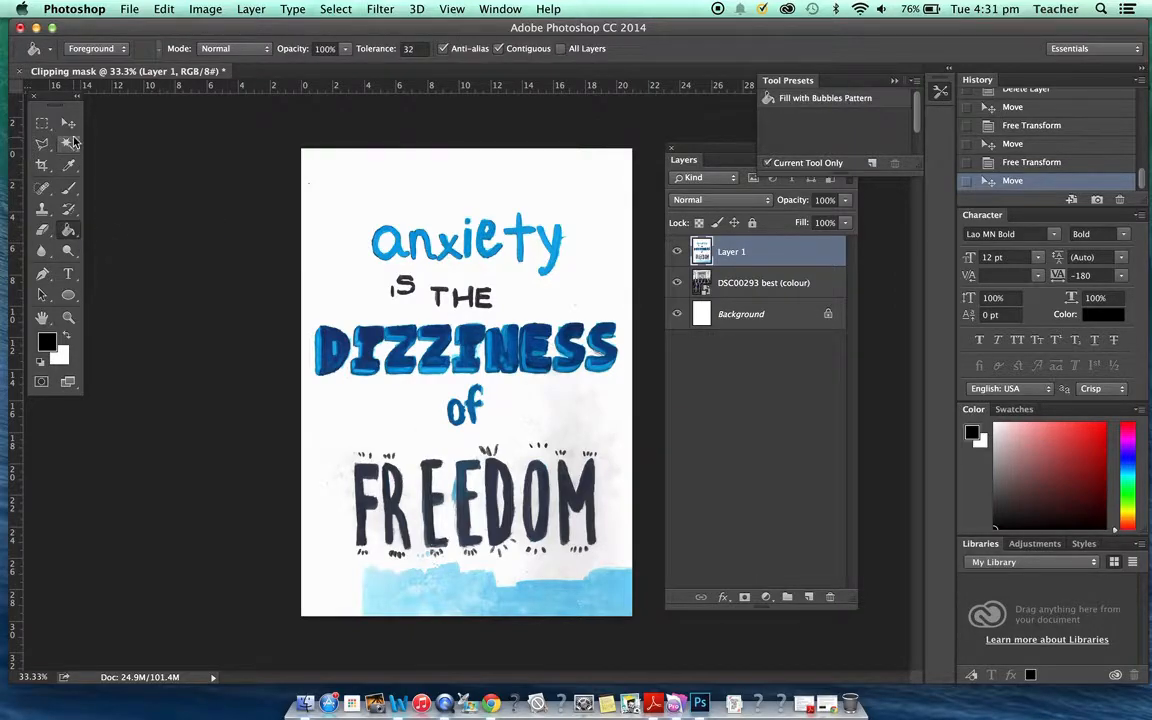
Select the white background of the lettering layer with the Magic Wand at tolerance 32 and delete it
click(69, 146)
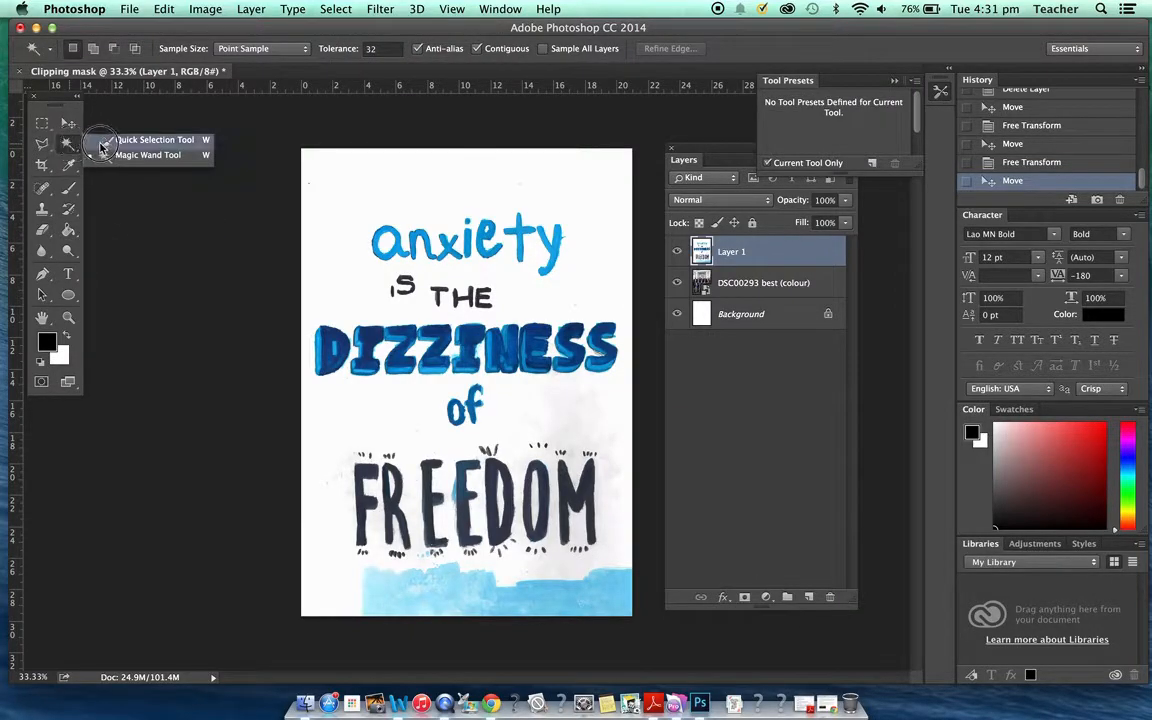
click(102, 140)
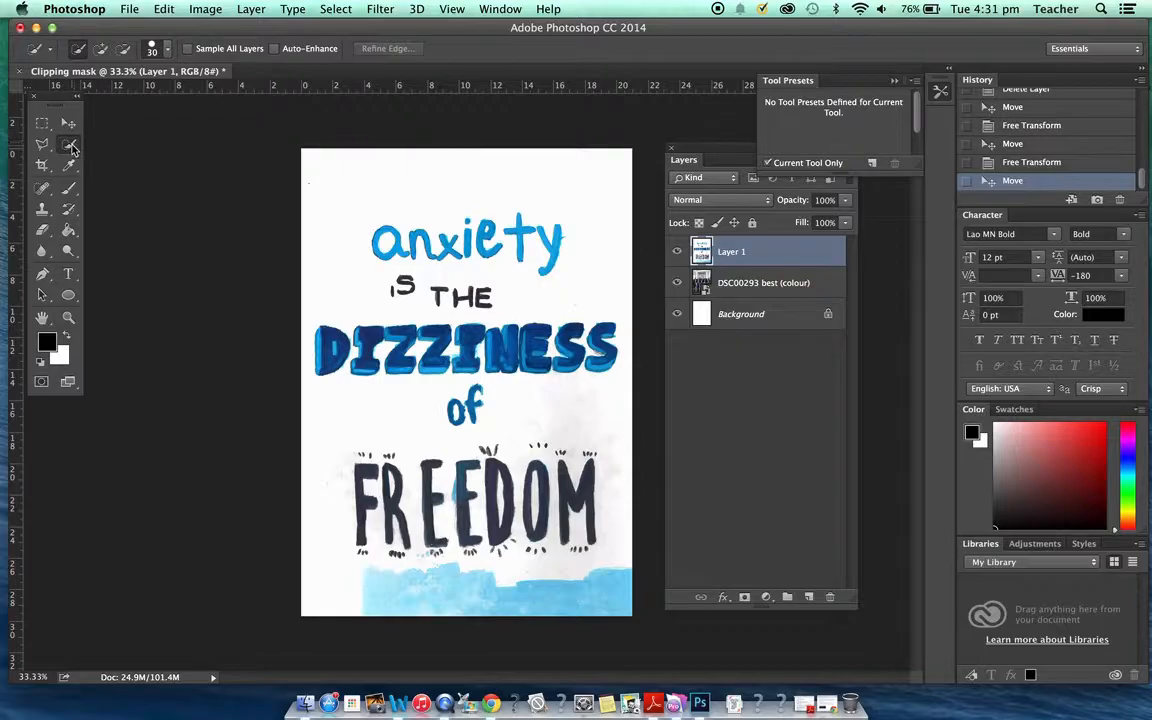
click(72, 148)
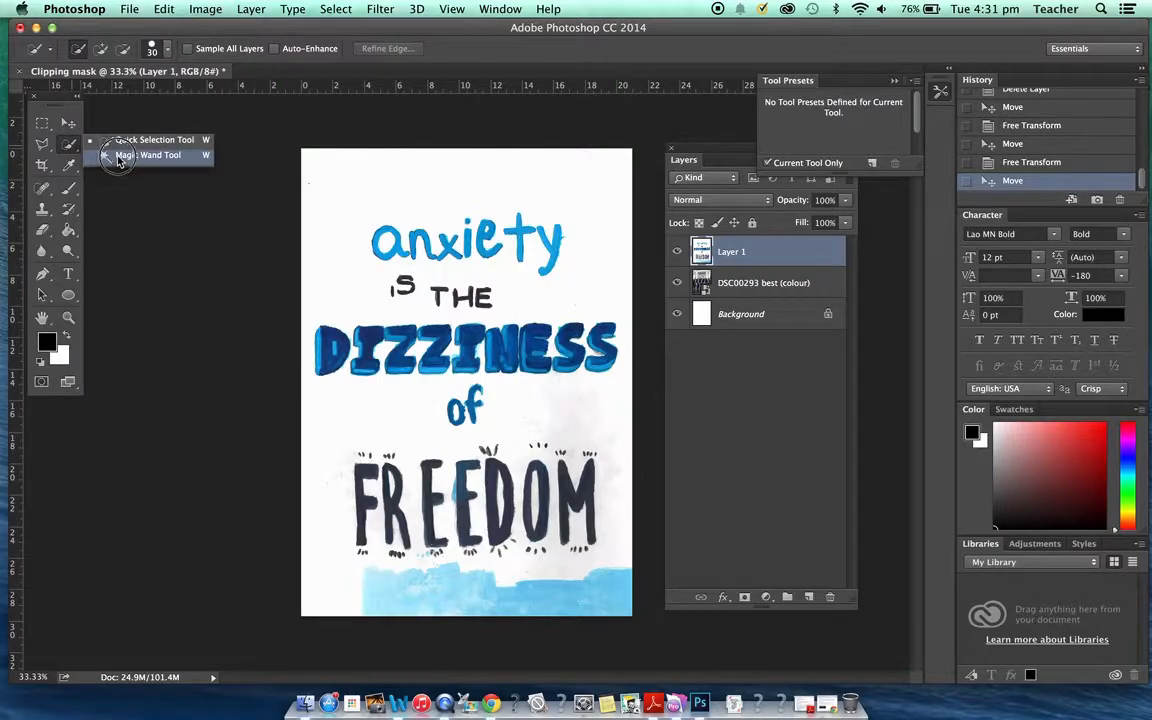
click(119, 158)
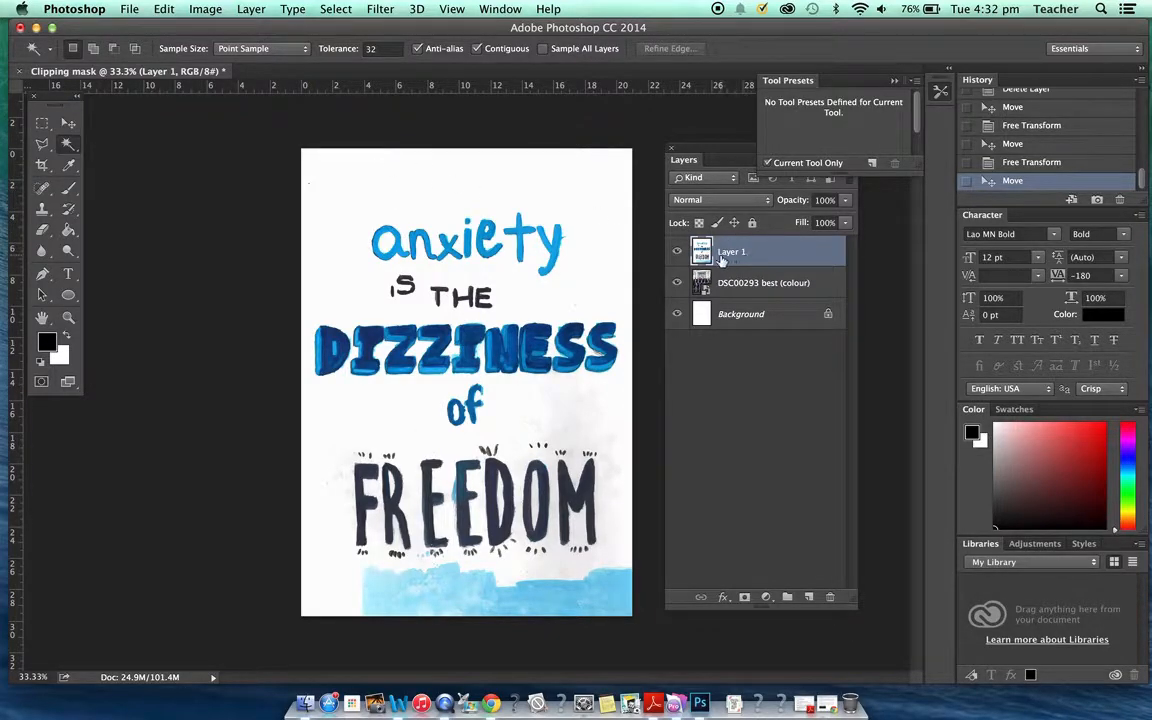
click(353, 181)
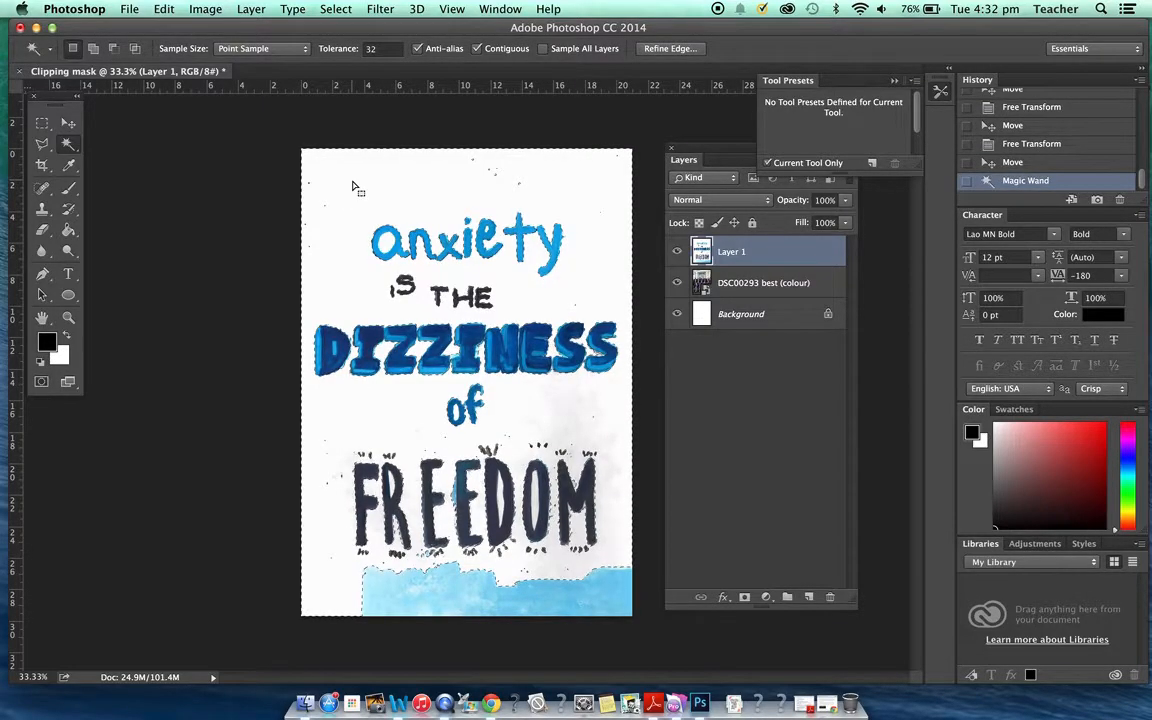
key(Delete)
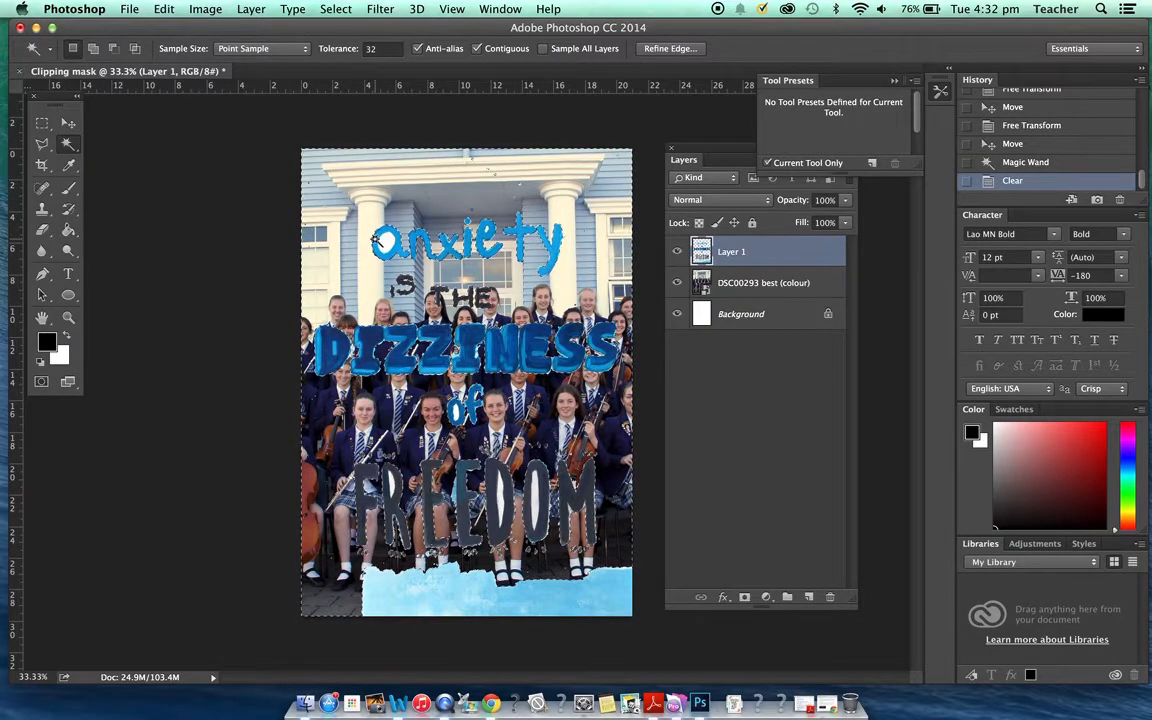
Add the white centres of the letters in "anxiety" and "of" to the Magic Wand selection
shift+click(389, 246)
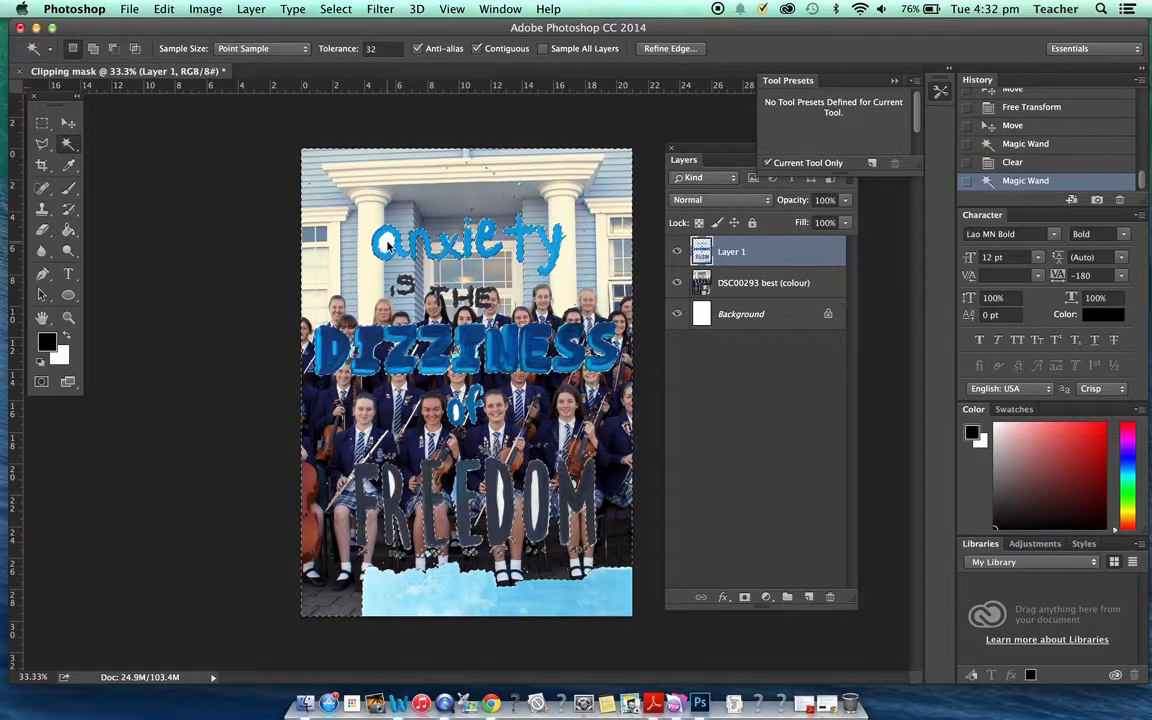
shift+click(487, 231)
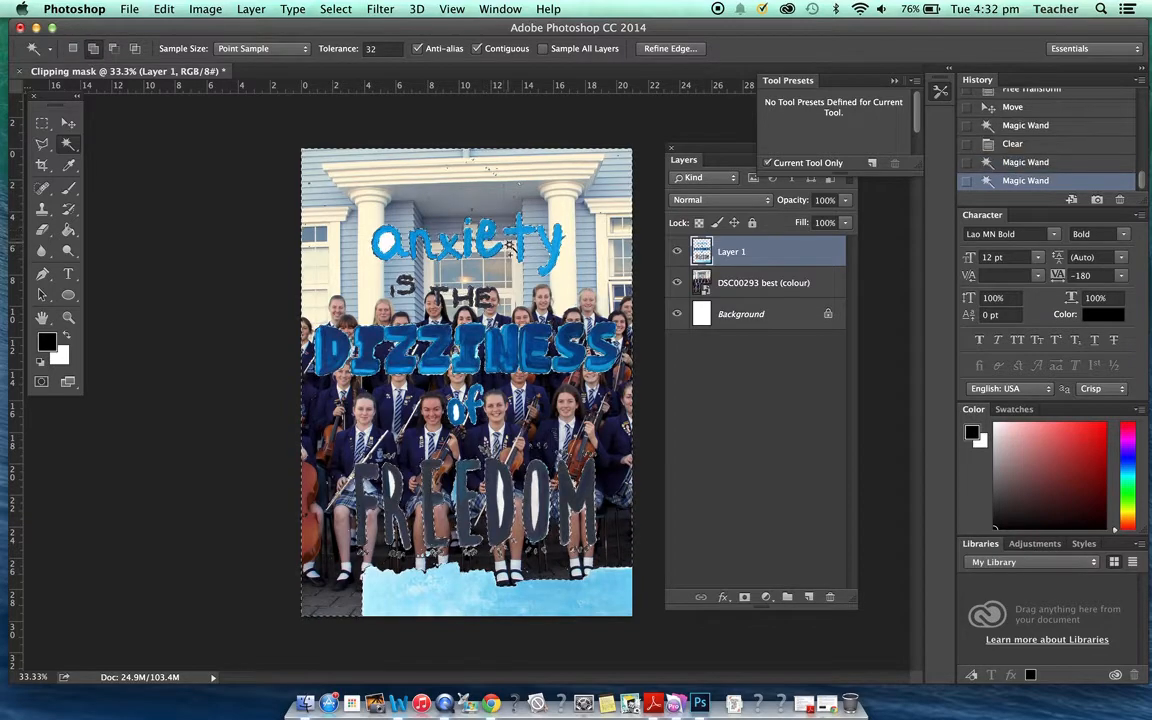
key(super+plus)
scroll(505, 247, up, 5)
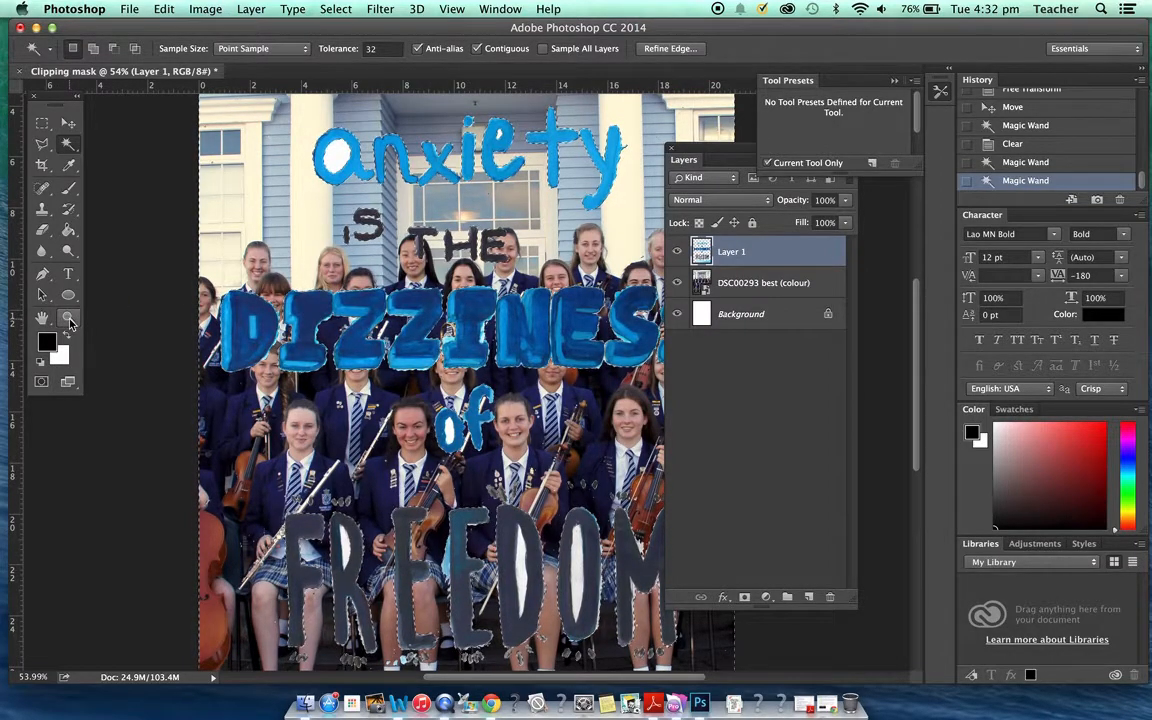
click(69, 318)
click(456, 388)
click(456, 388)
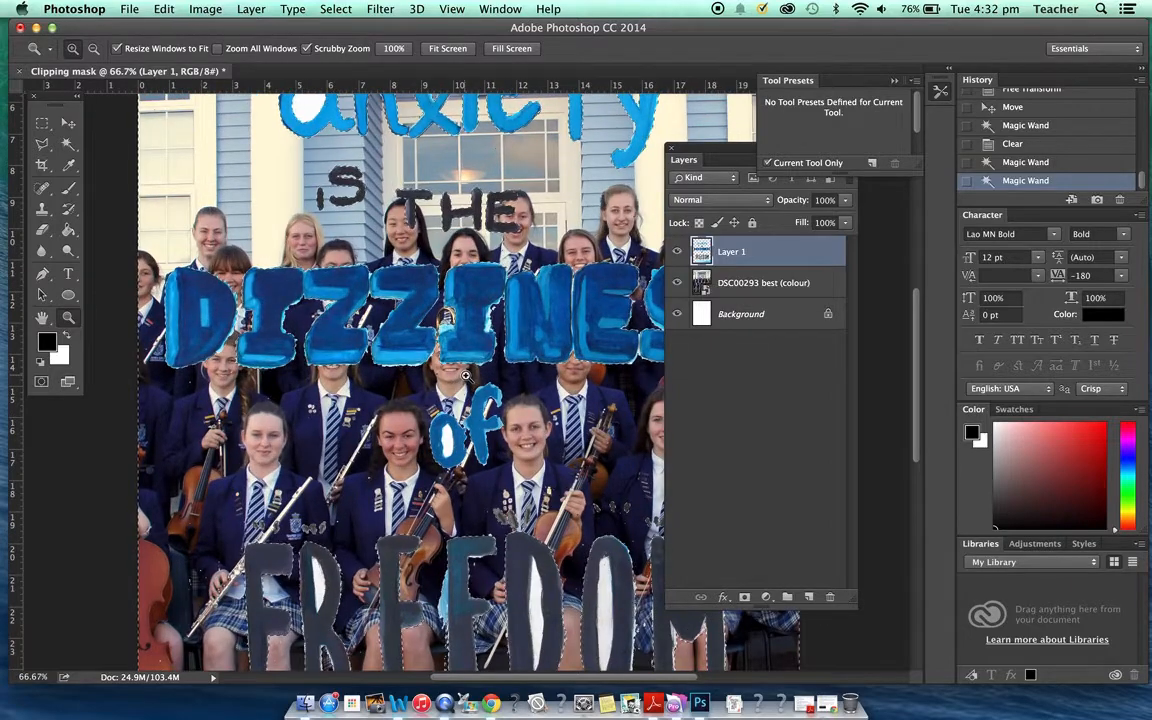
click(462, 380)
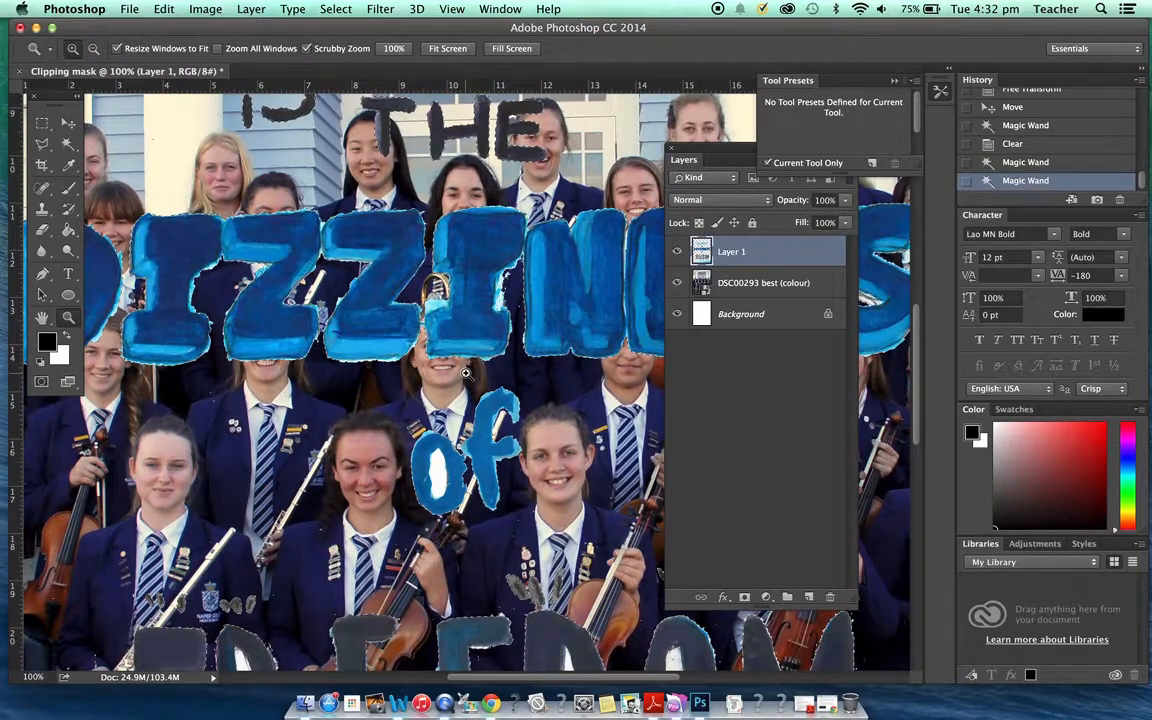
alt+click(465, 373)
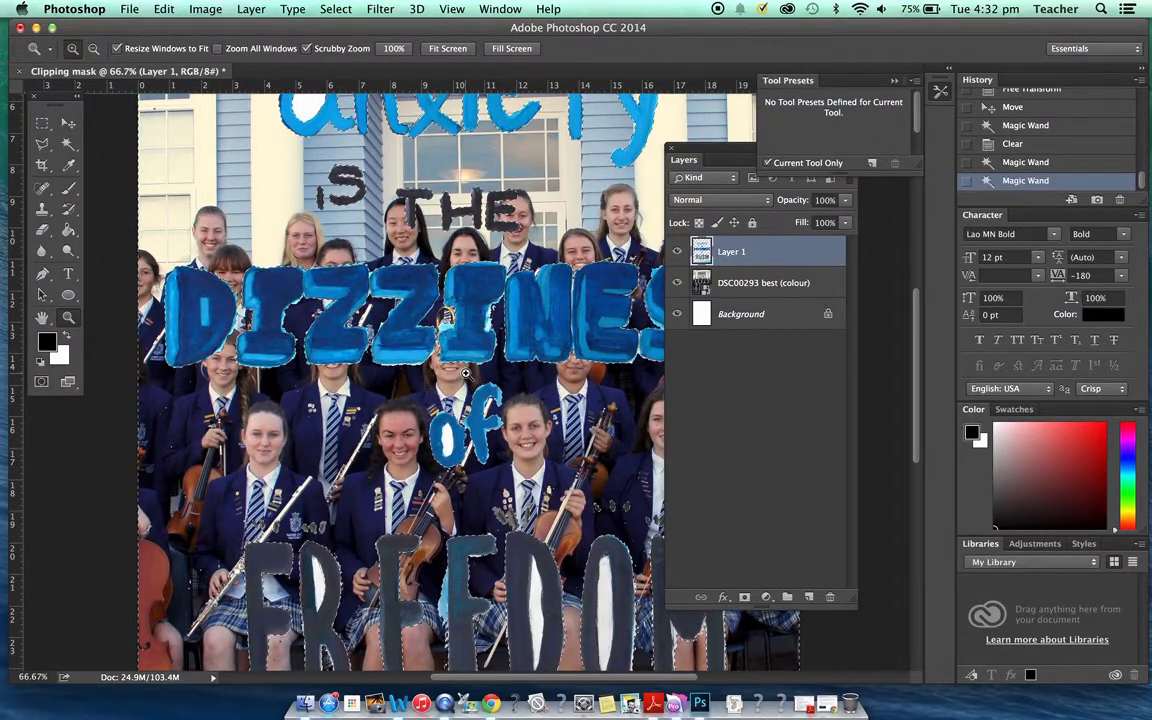
click(465, 373)
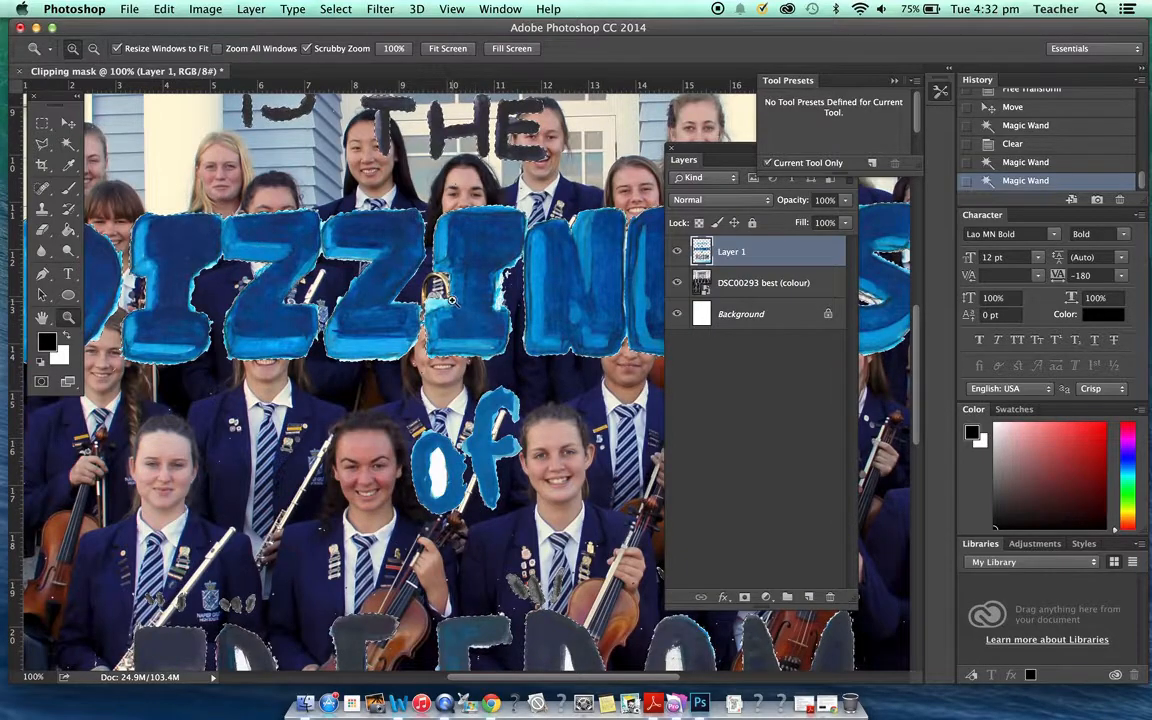
click(72, 150)
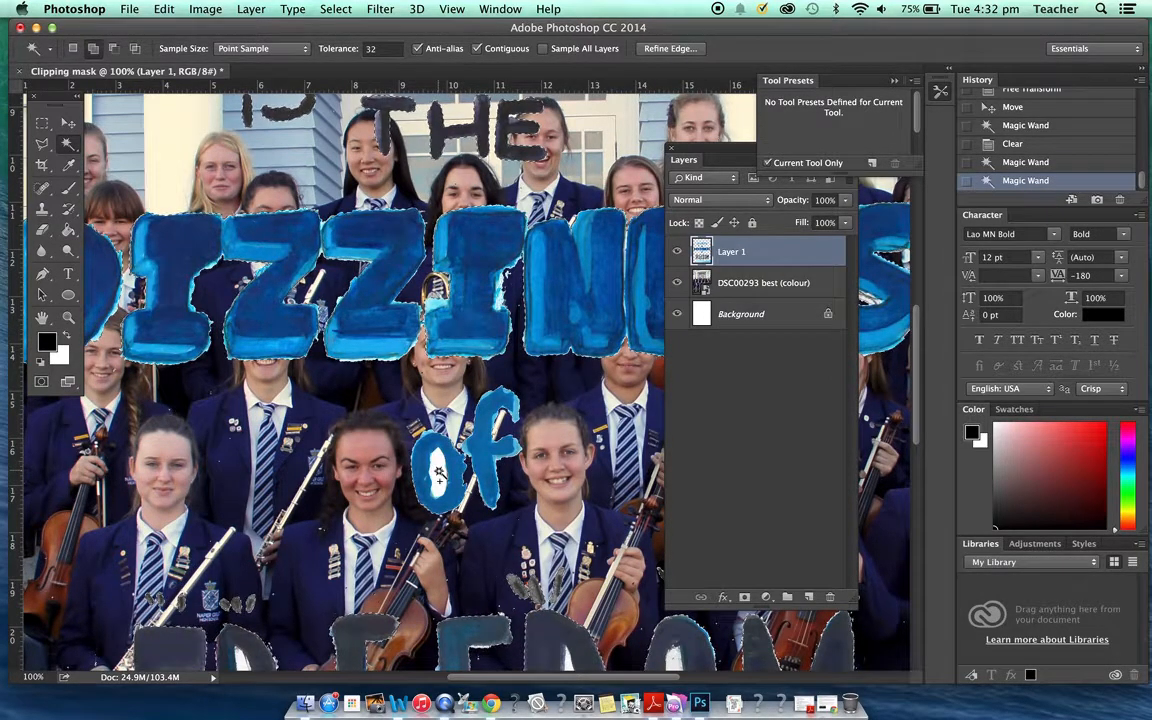
shift+click(437, 470)
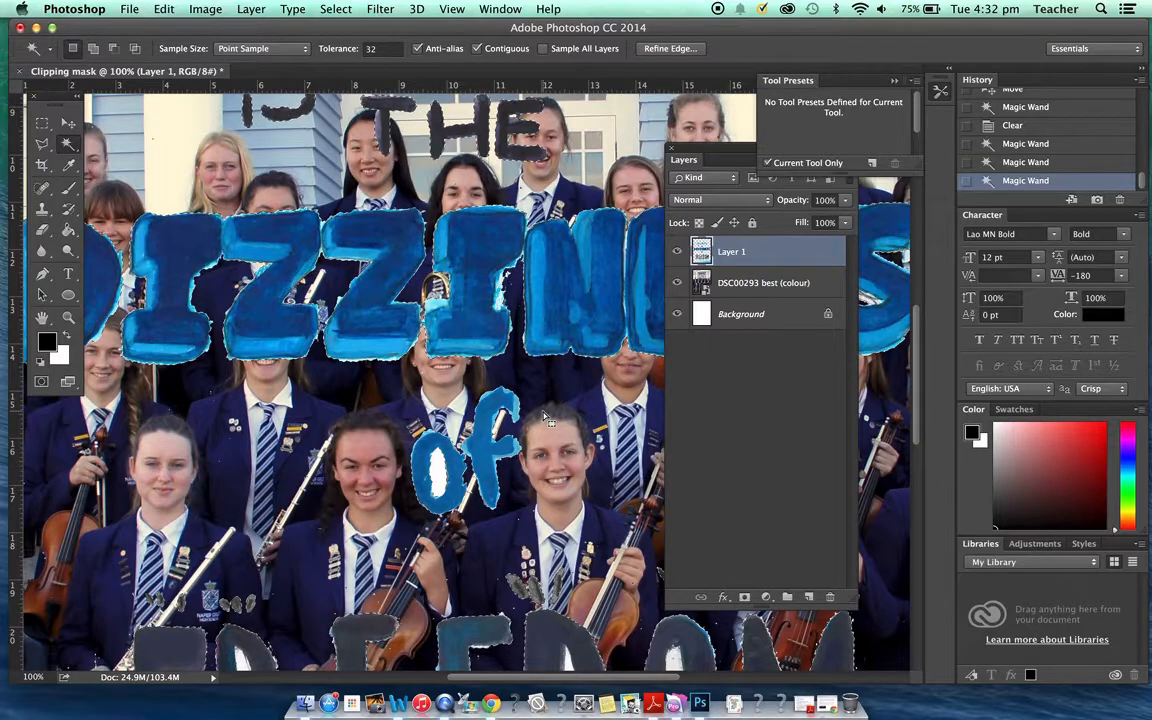
Add the white centres of the letters in "FREEDOM" to the Magic Wand selection
scroll(489, 371, right, 15)
scroll(558, 322, down, 10)
scroll(558, 322, left, 8)
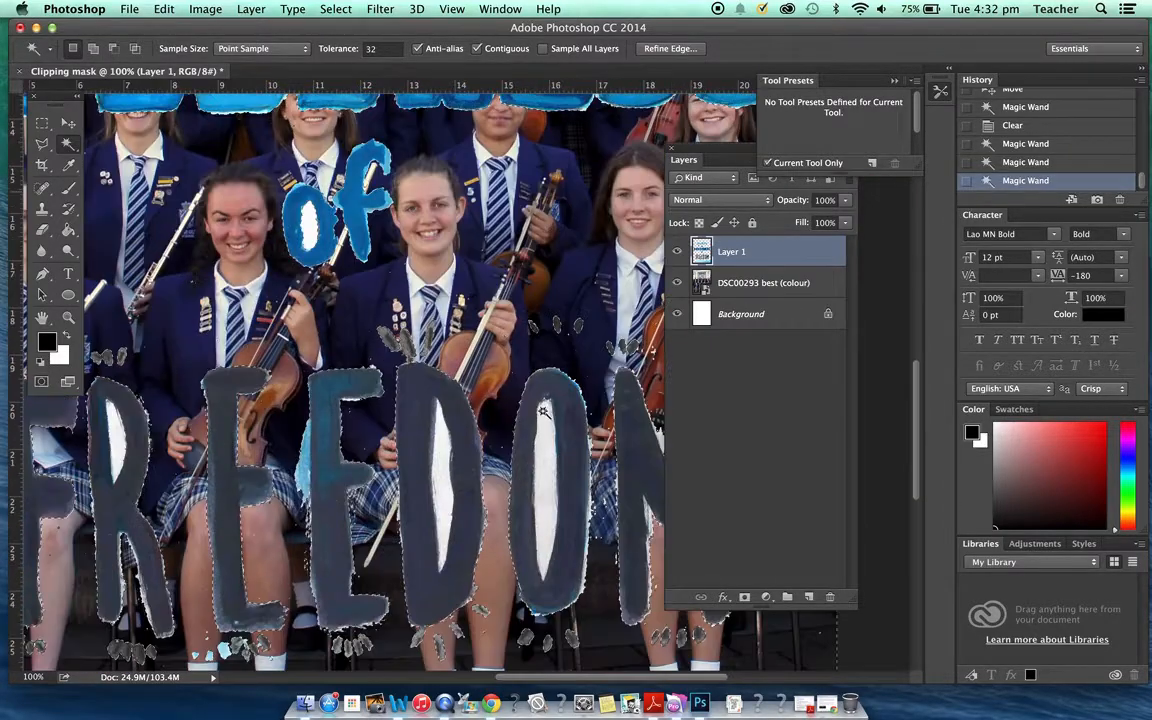
shift+click(559, 323)
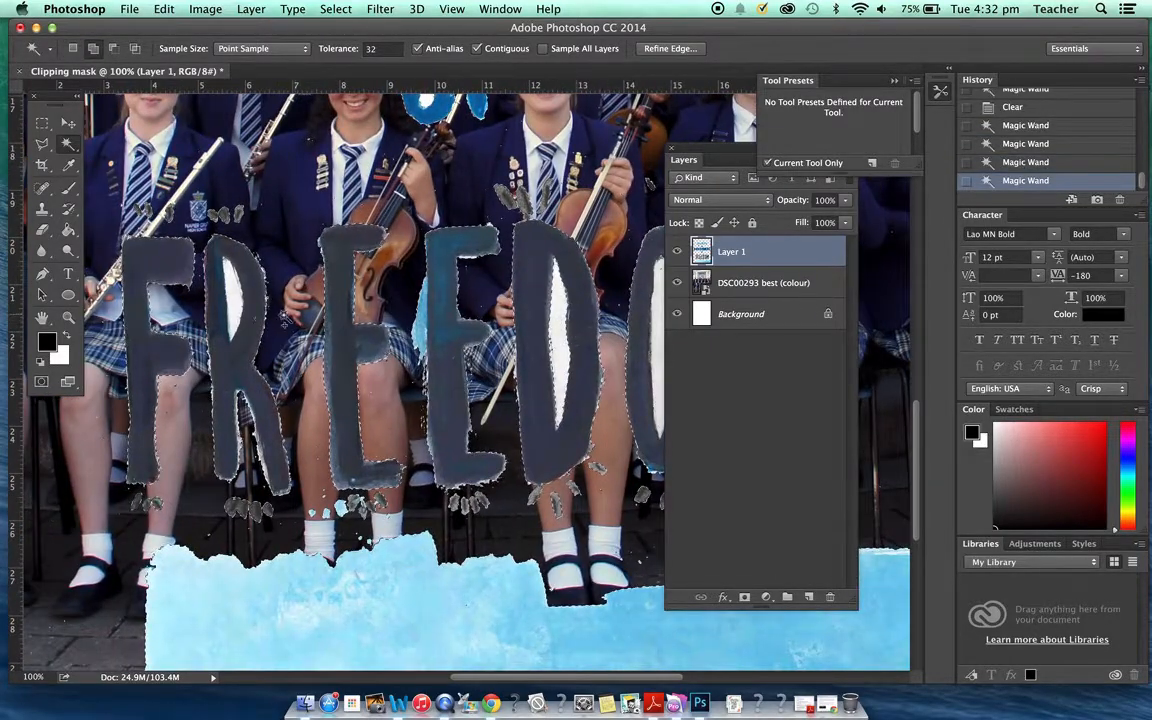
shift+click(232, 299)
scroll(390, 343, right, 6)
scroll(390, 343, up, 2)
scroll(390, 343, right, 10)
scroll(390, 343, up, 1)
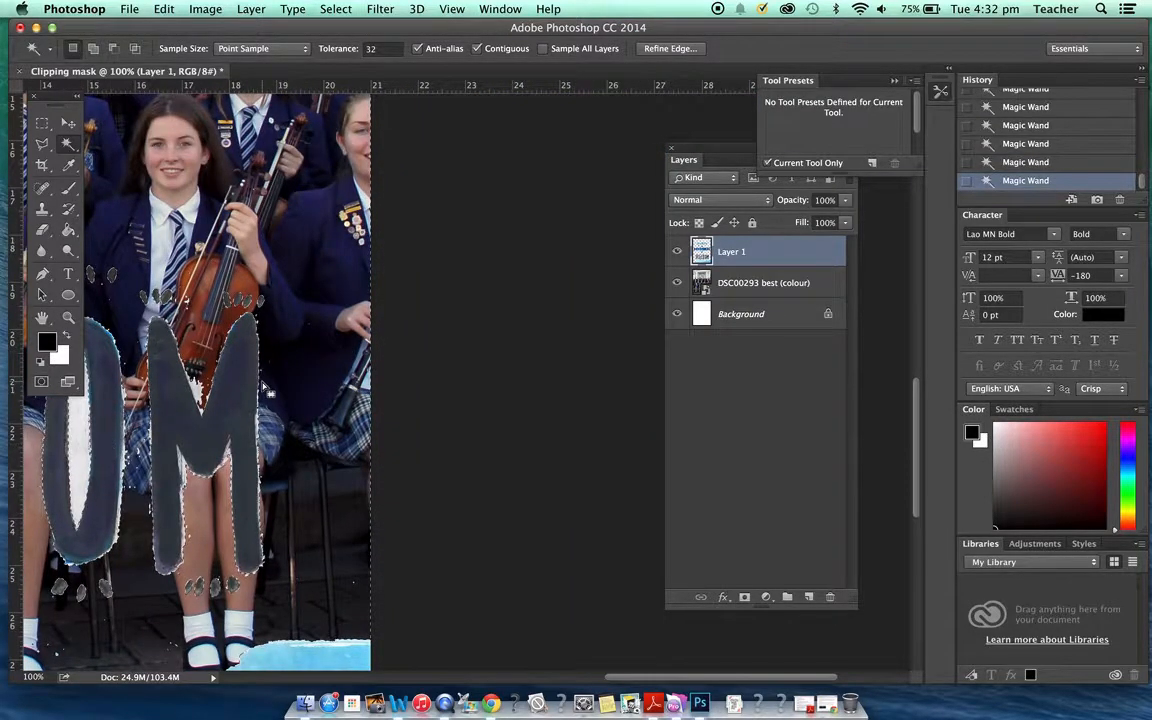
Invert the selection to cover the lettering and add a new layer above the lettering layer
scroll(268, 390, left, 3)
scroll(264, 388, left, 8)
scroll(262, 383, down, 4)
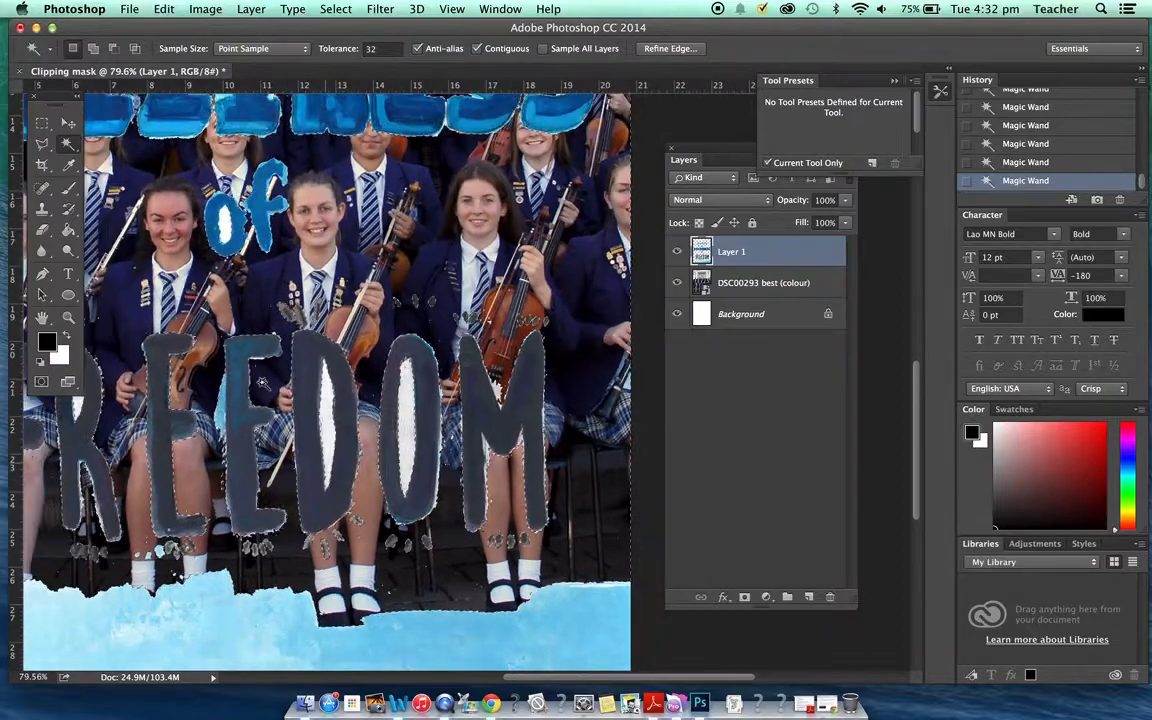
scroll(263, 384, down, 4)
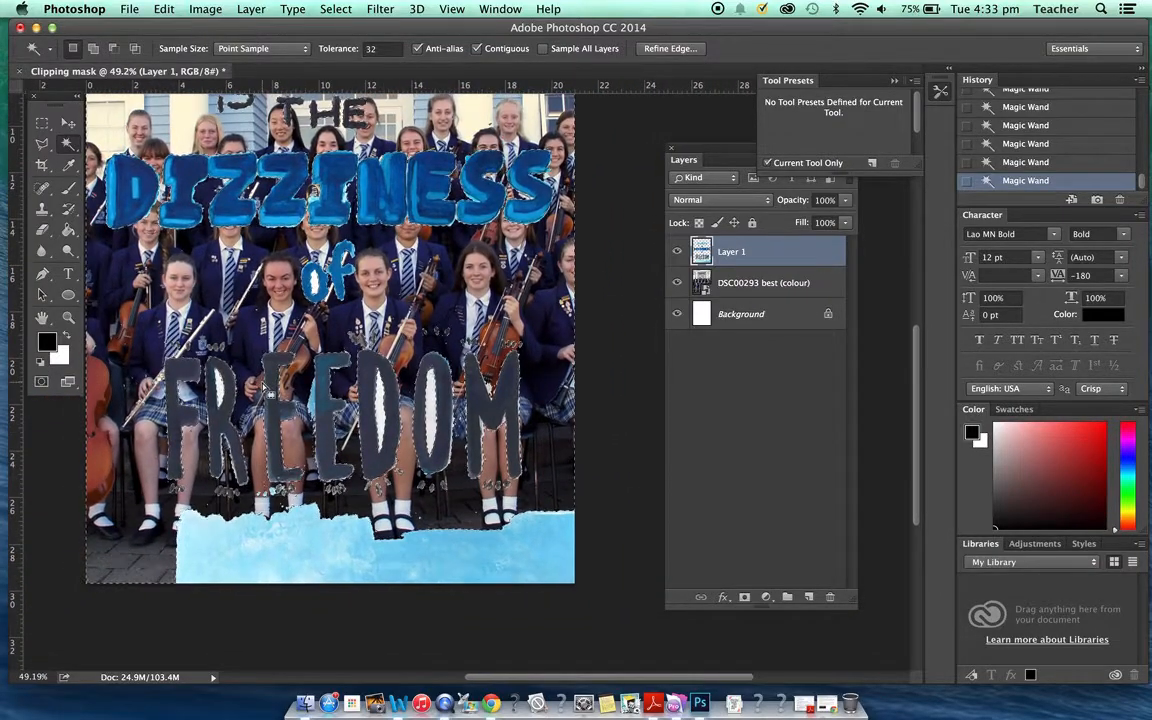
scroll(384, 347, up, 5)
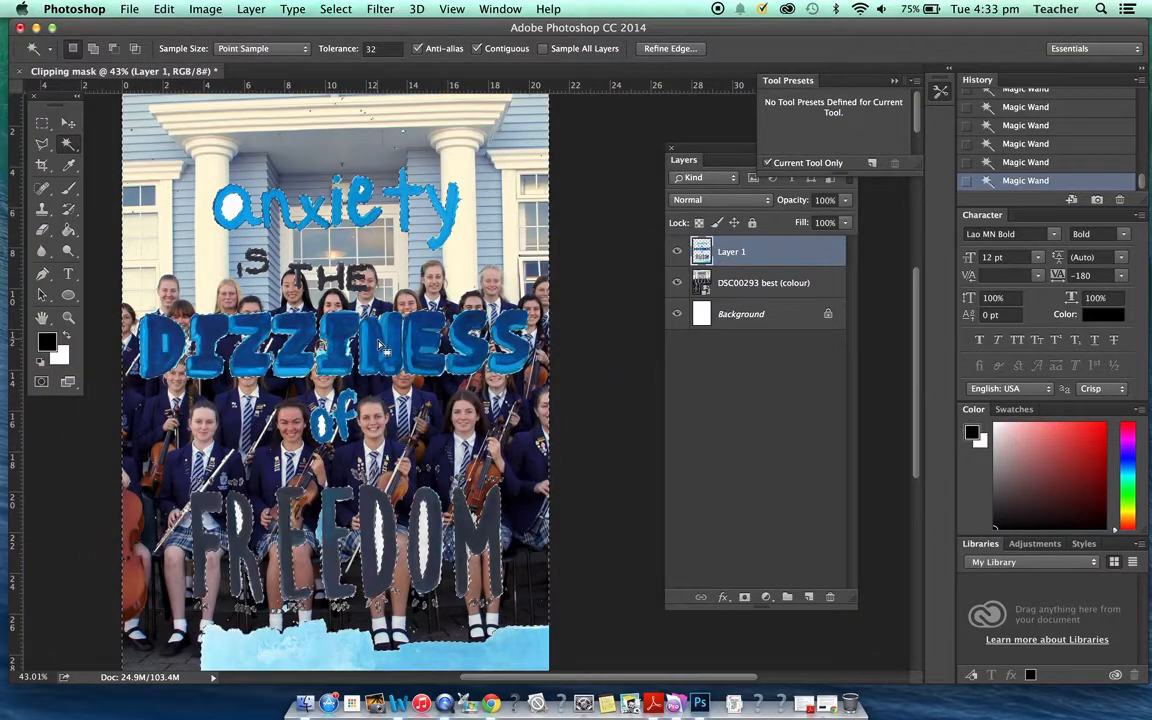
scroll(384, 347, down, 2)
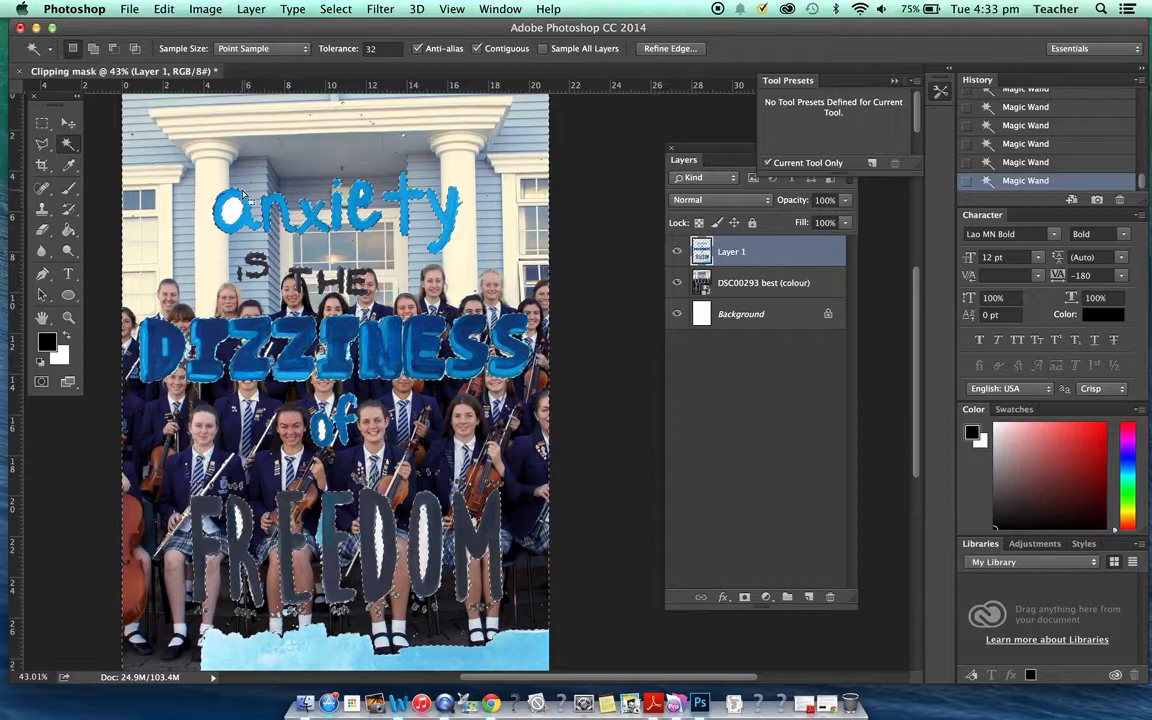
click(333, 10)
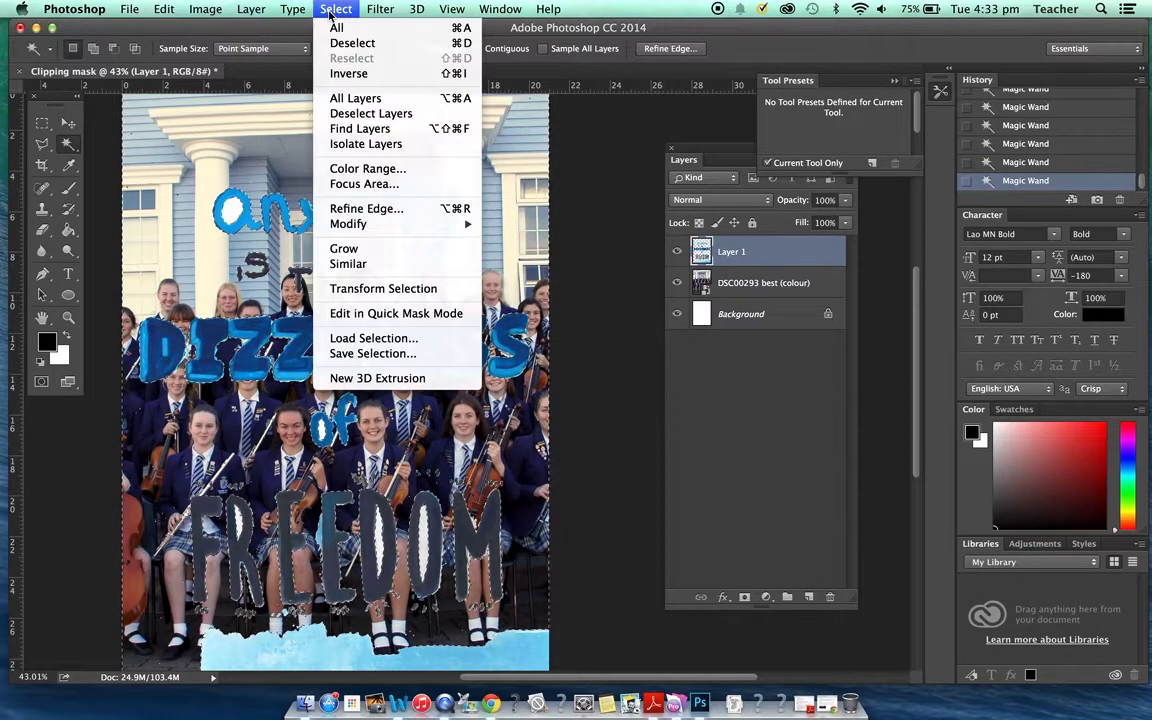
click(349, 74)
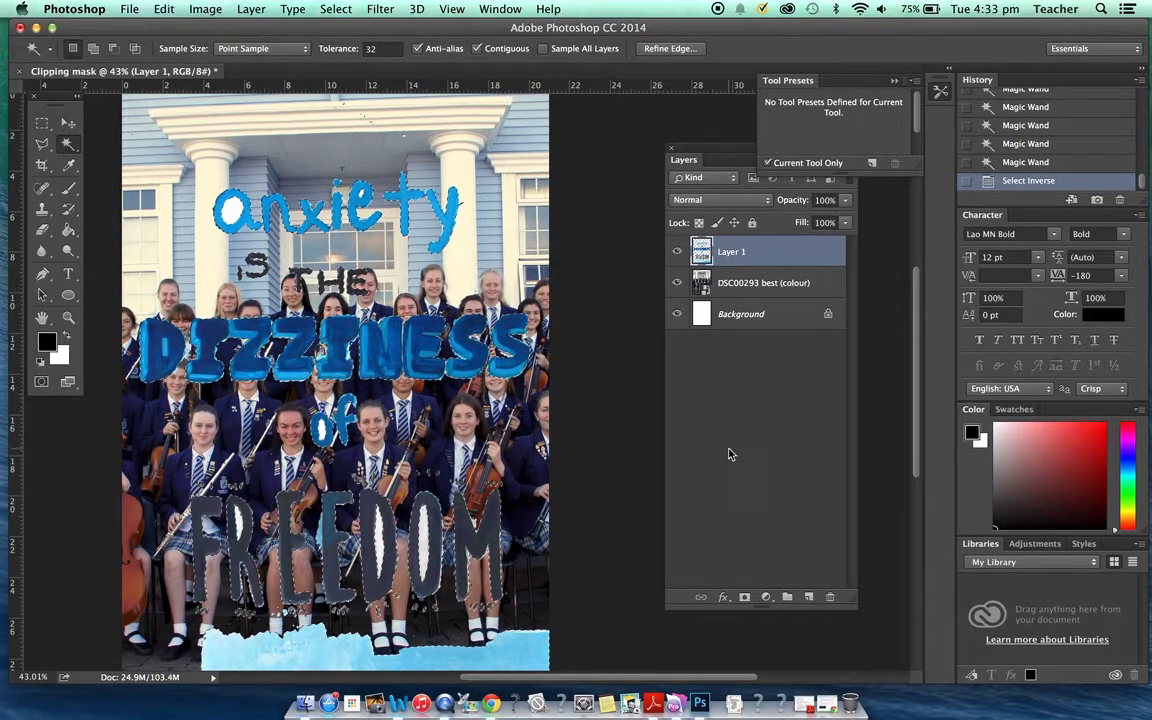
click(810, 597)
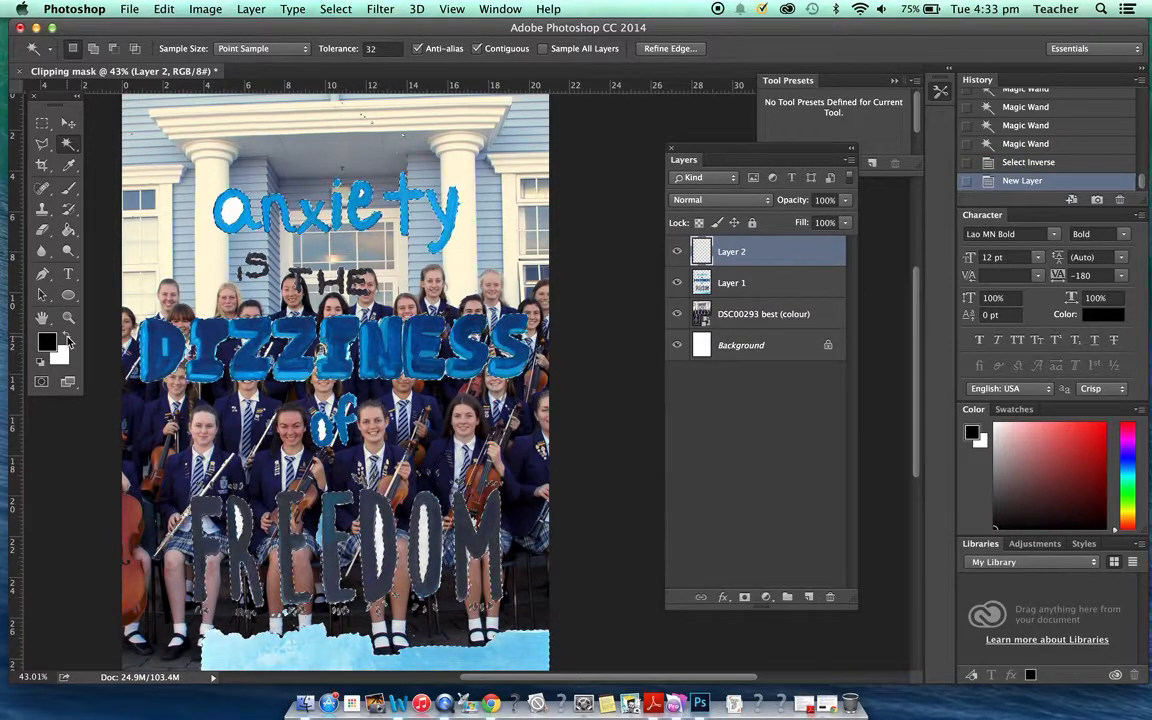
Set the foreground colour to off-white fefcfc, and restore the default black and white colours
click(66, 339)
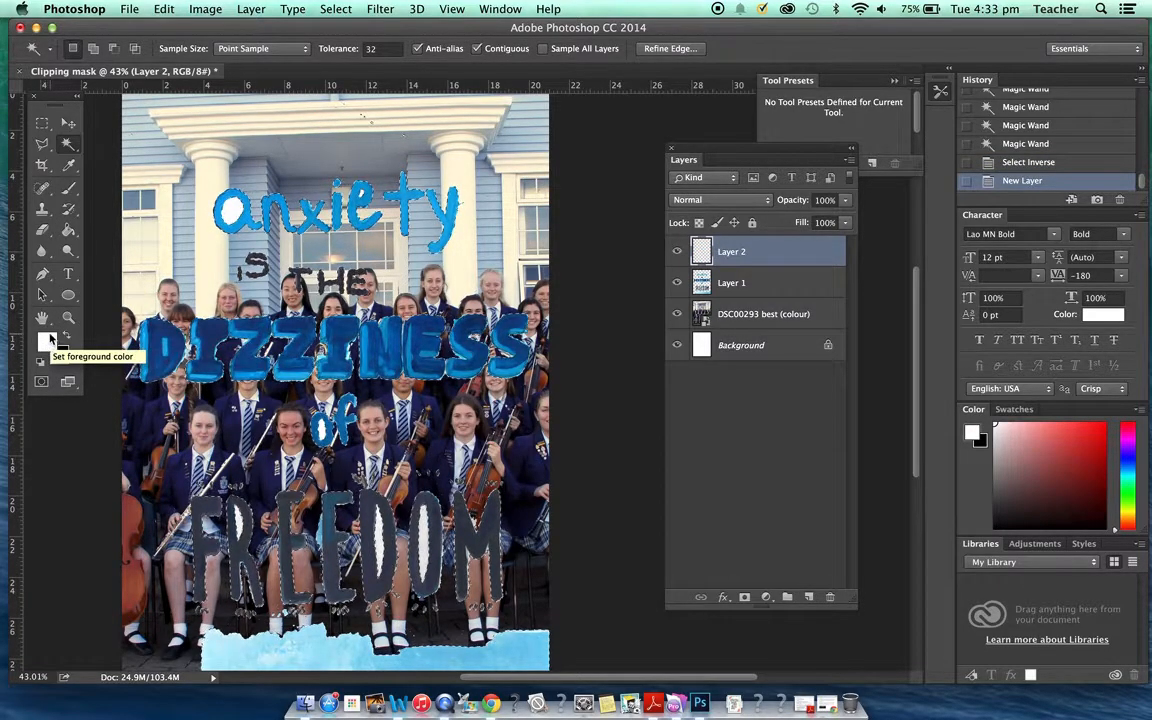
click(46, 344)
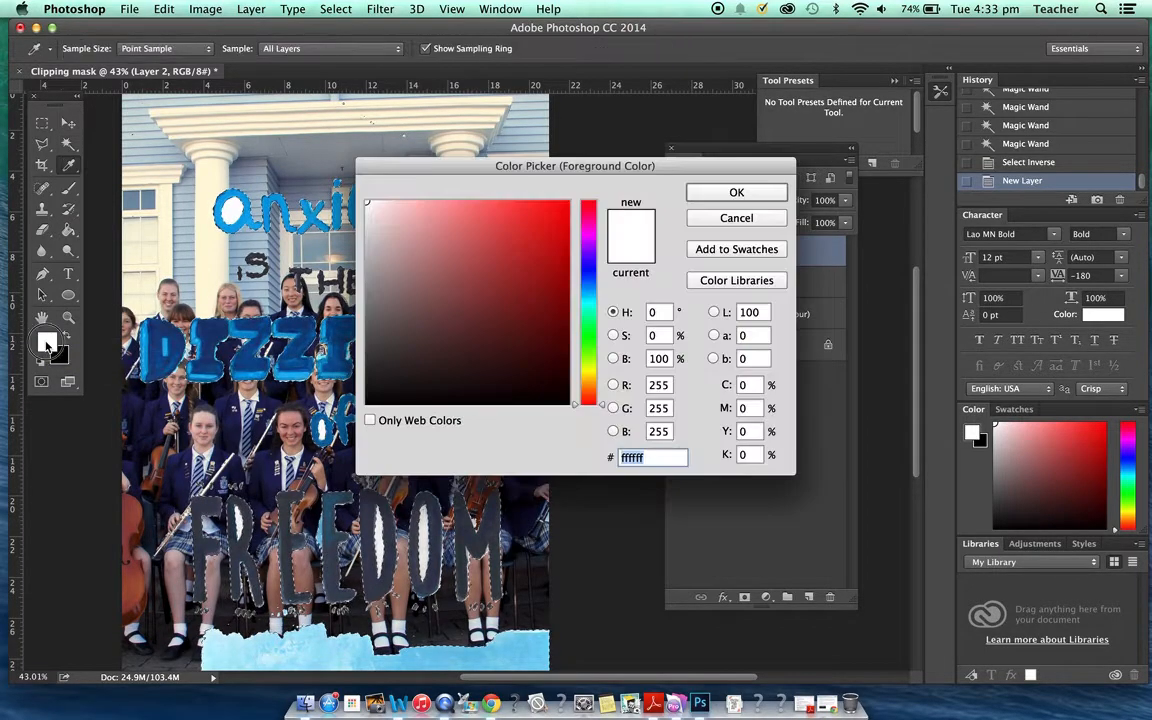
mouse_move(422, 218)
mouse_down()
mouse_move(406, 236)
mouse_move(366, 202)
mouse_up()
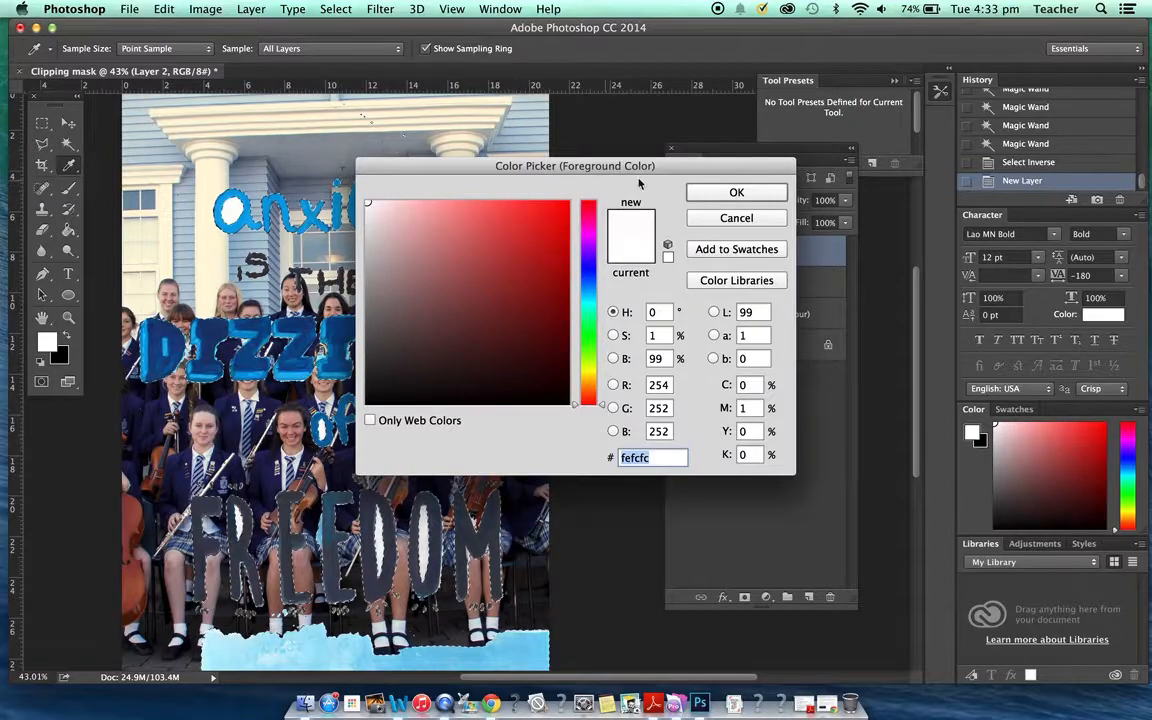
click(721, 196)
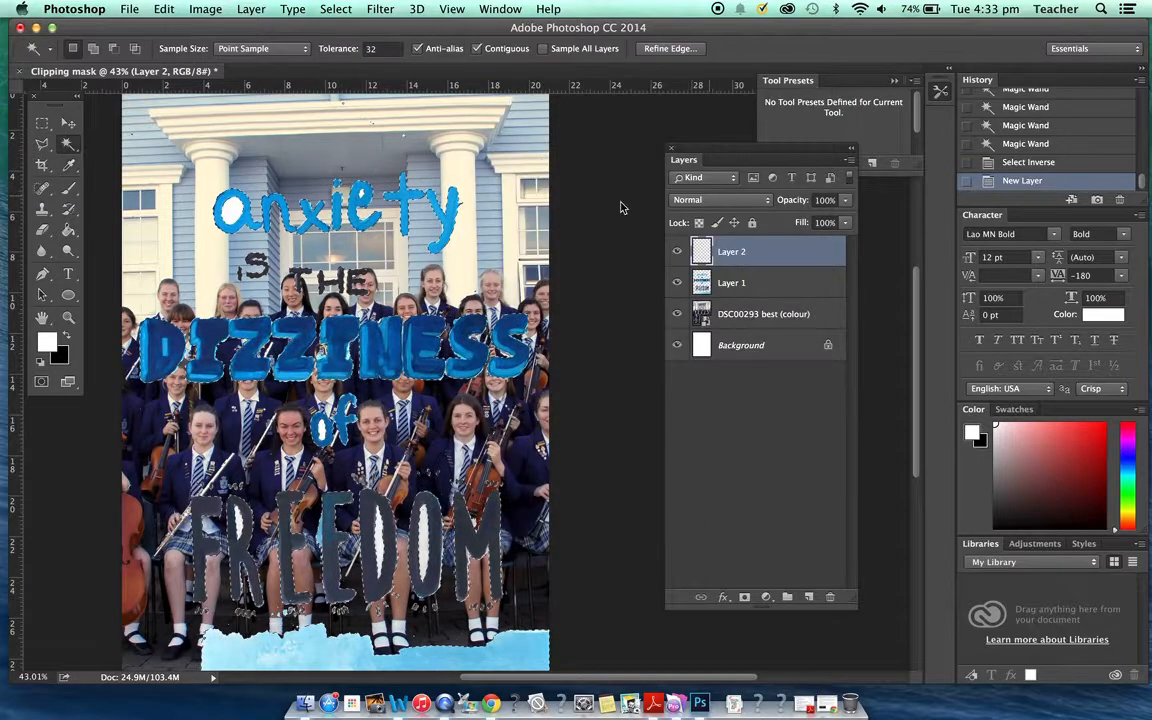
click(41, 362)
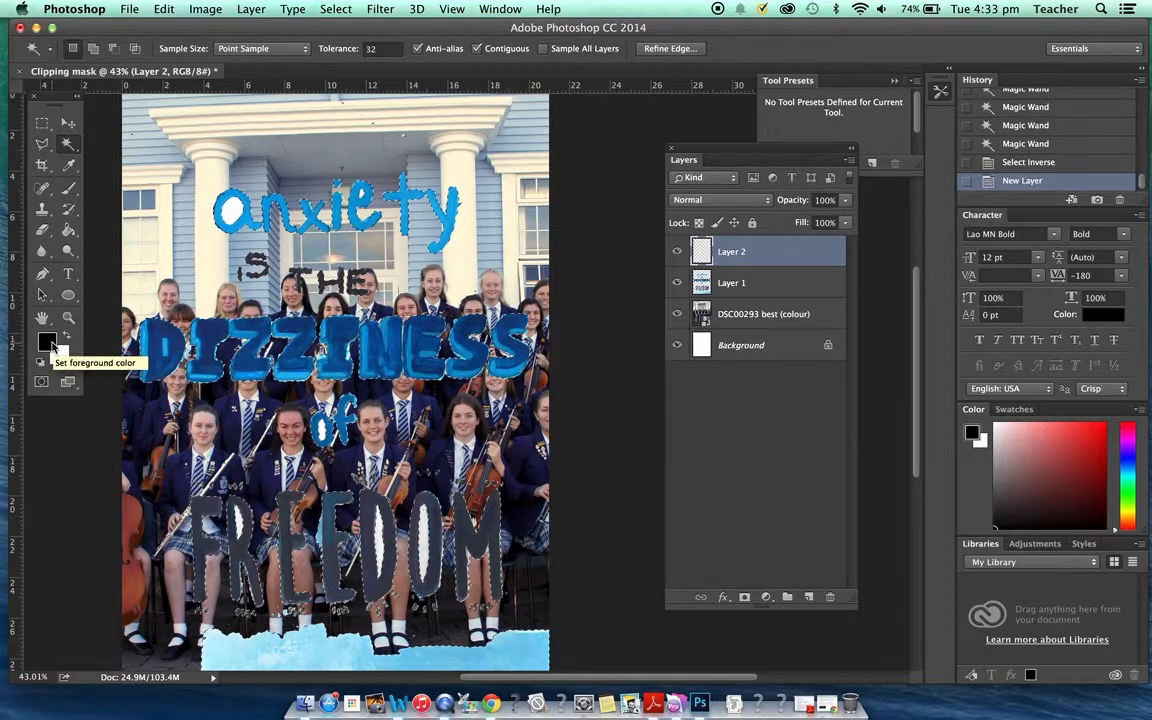
Fill the lettering selection with white on the new layer using the Paint Bucket, and clear the selection
click(66, 338)
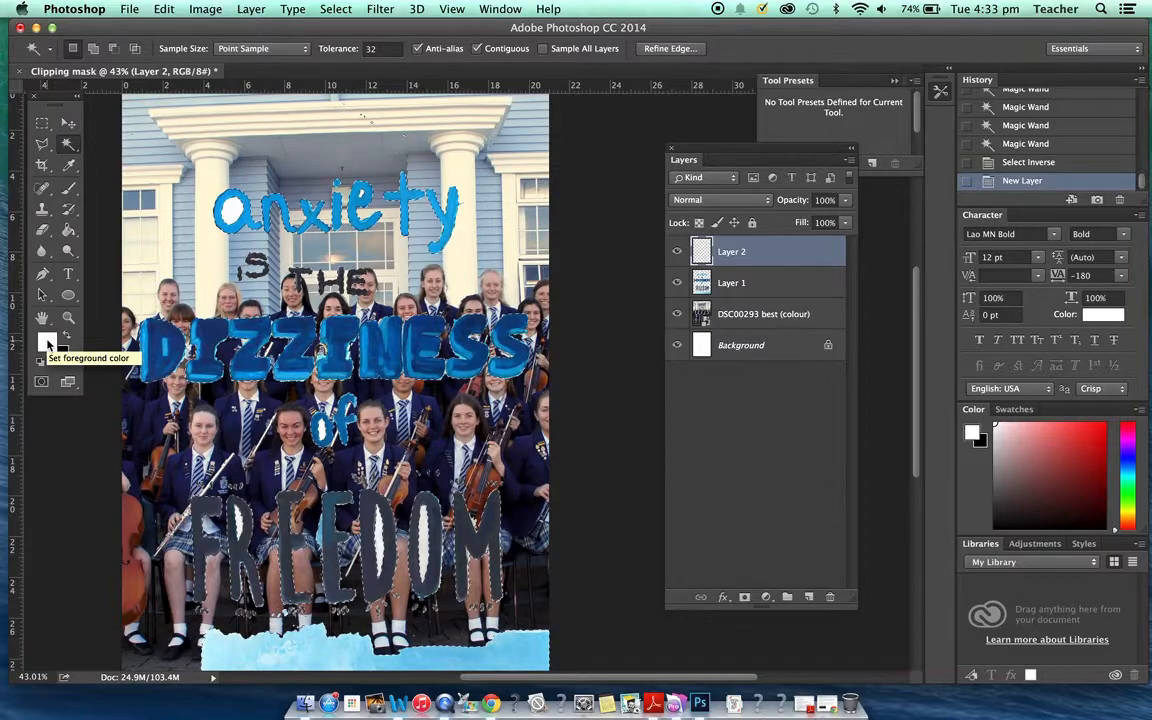
click(70, 231)
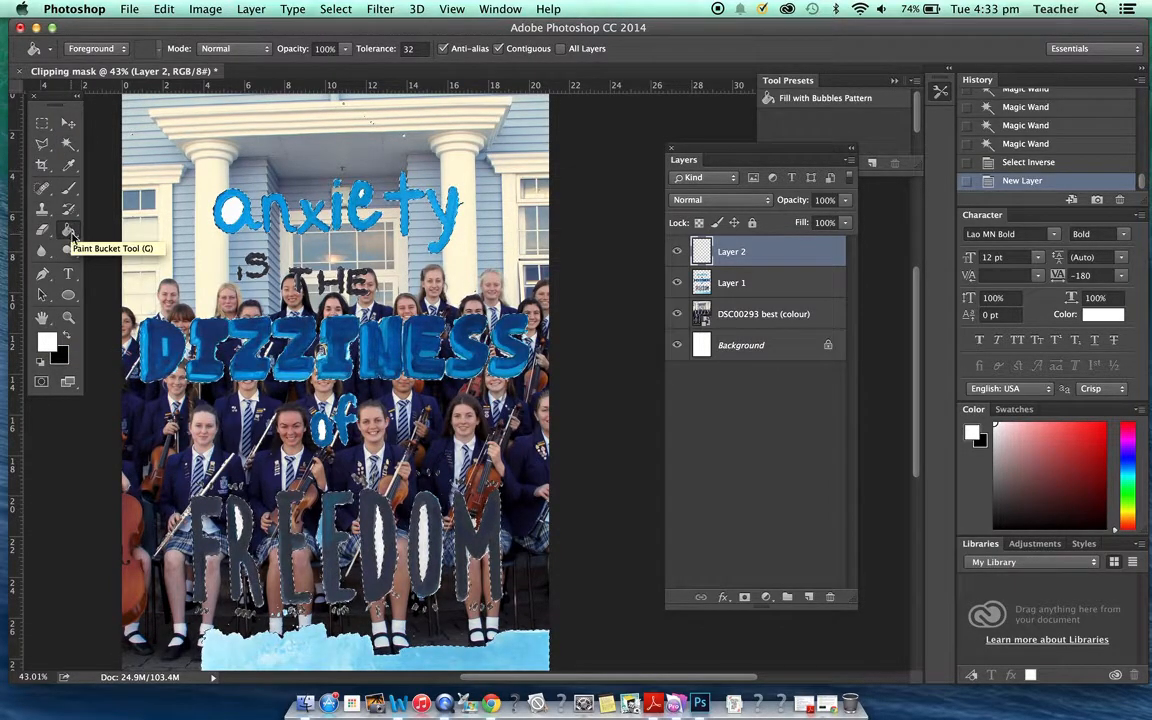
click(232, 210)
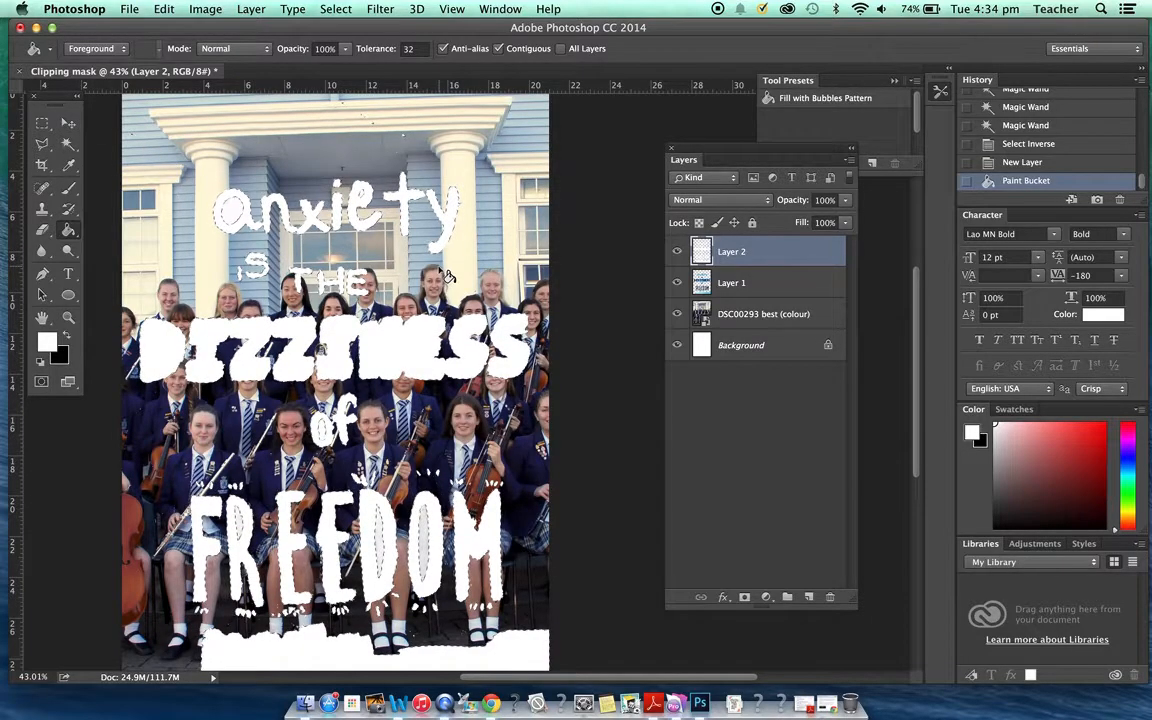
key(cmd+d)
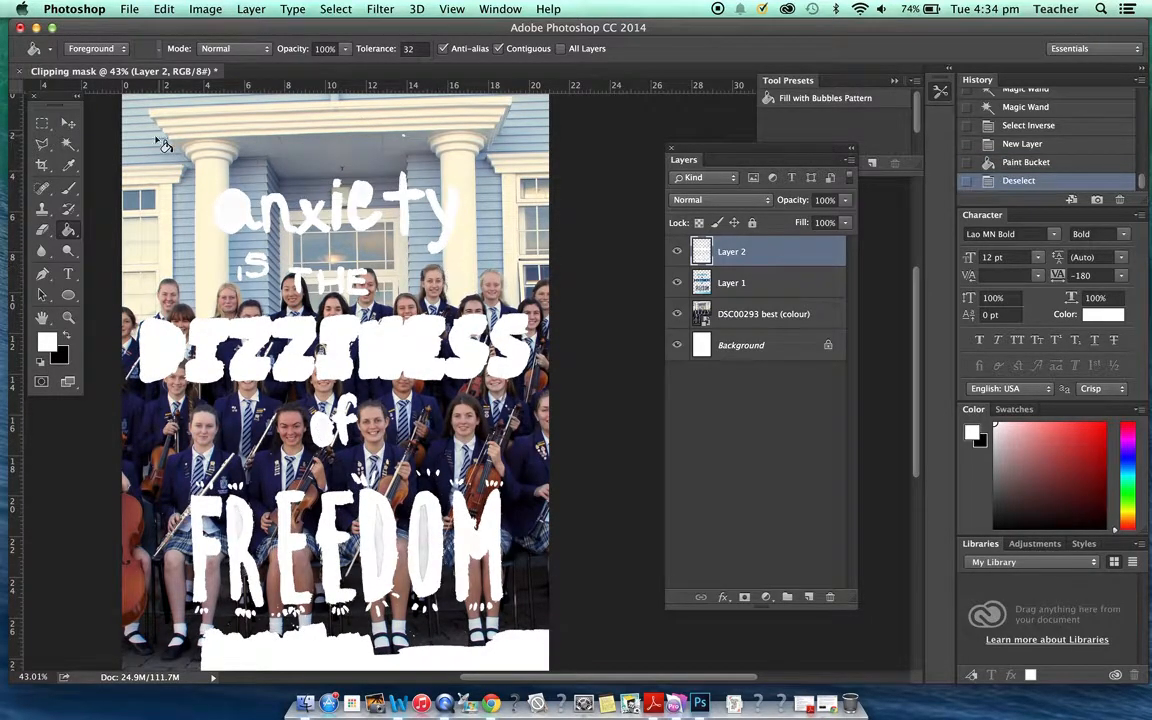
Move the white lettering aside to the right and slightly up, and nudge the coloured lettering layer
click(68, 122)
drag(365, 335, 421, 298)
mouse_move(258, 232)
mouse_down()
mouse_move(160, 236)
mouse_move(262, 230)
mouse_move(248, 227)
mouse_up()
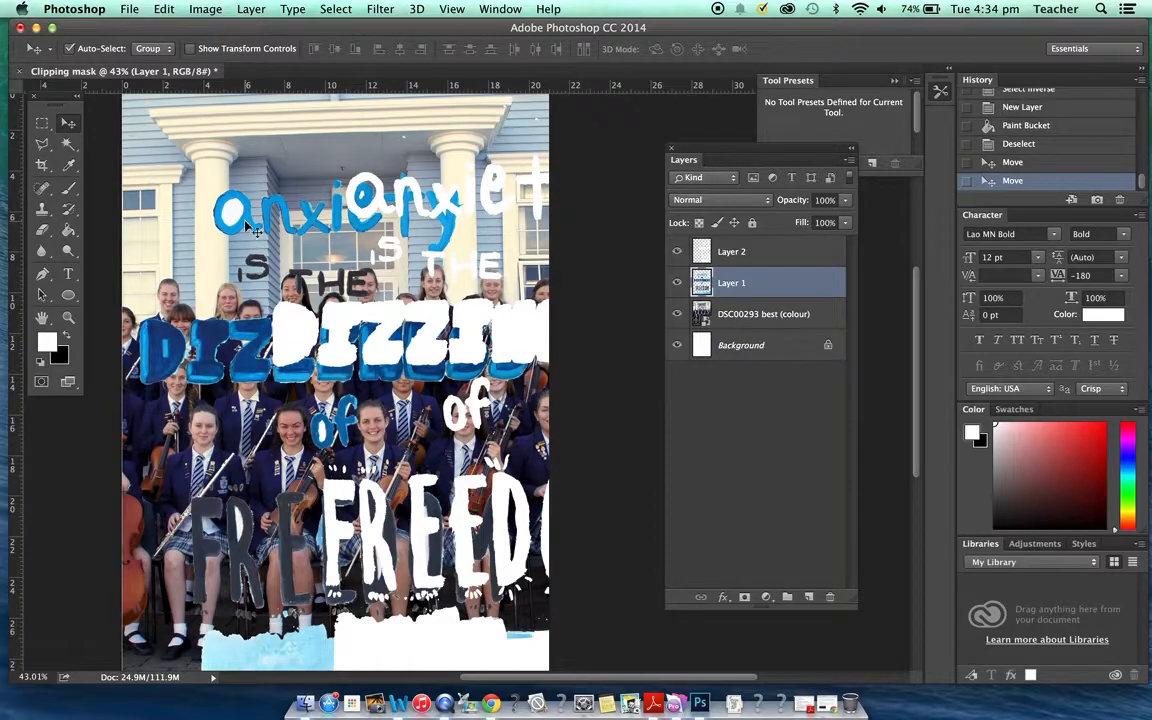
Hide the coloured lettering layer and move the white lettering back within the page, slightly higher over the photo
click(678, 285)
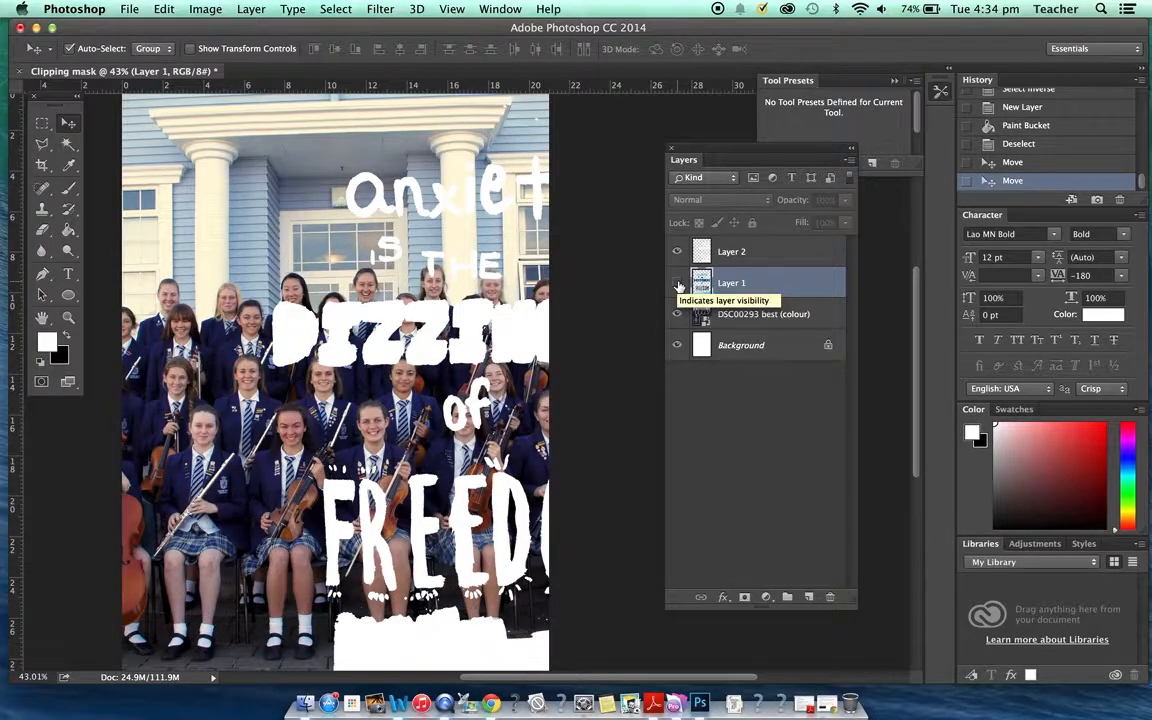
click(445, 320)
drag(445, 320, 322, 288)
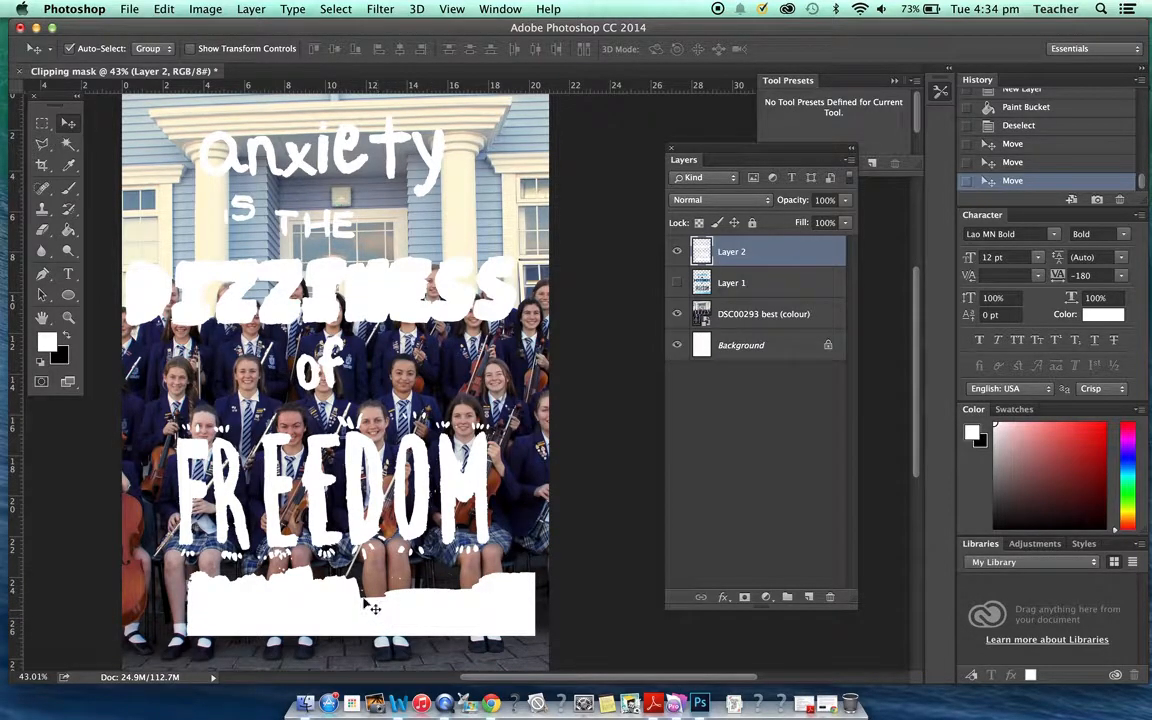
Select the white block below "FREEDOM" with the Rectangular Marquee and delete it from the white lettering layer
click(41, 127)
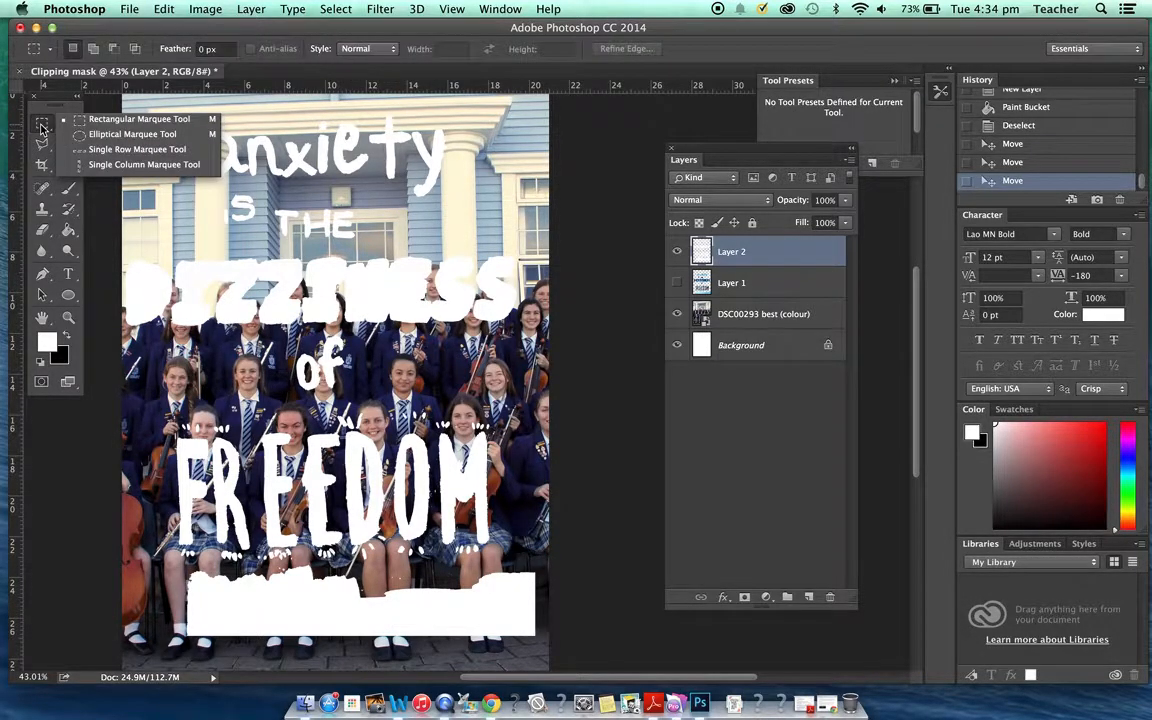
click(43, 127)
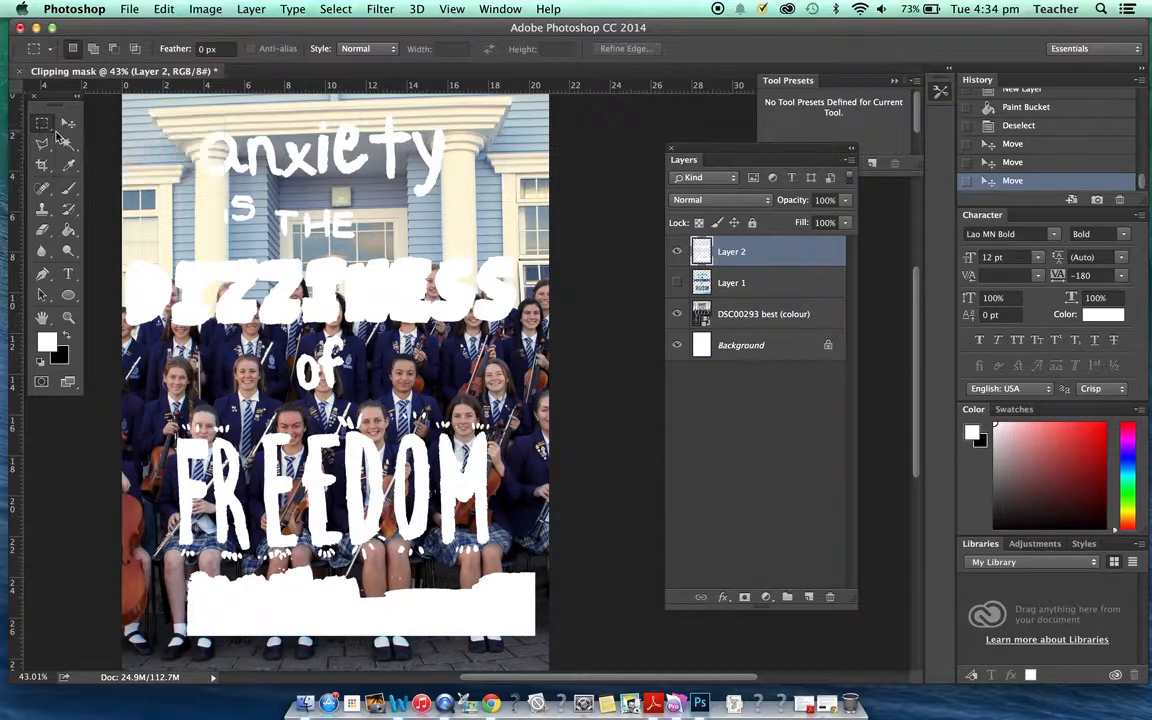
drag(550, 666, 163, 565)
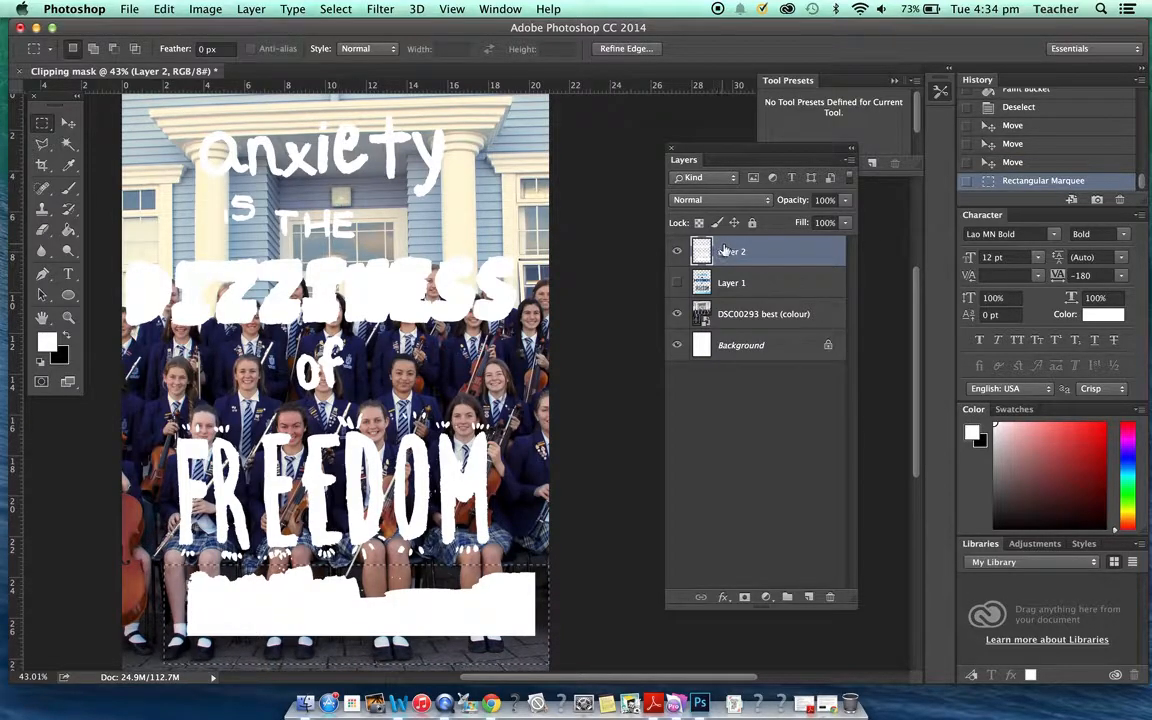
key(Delete)
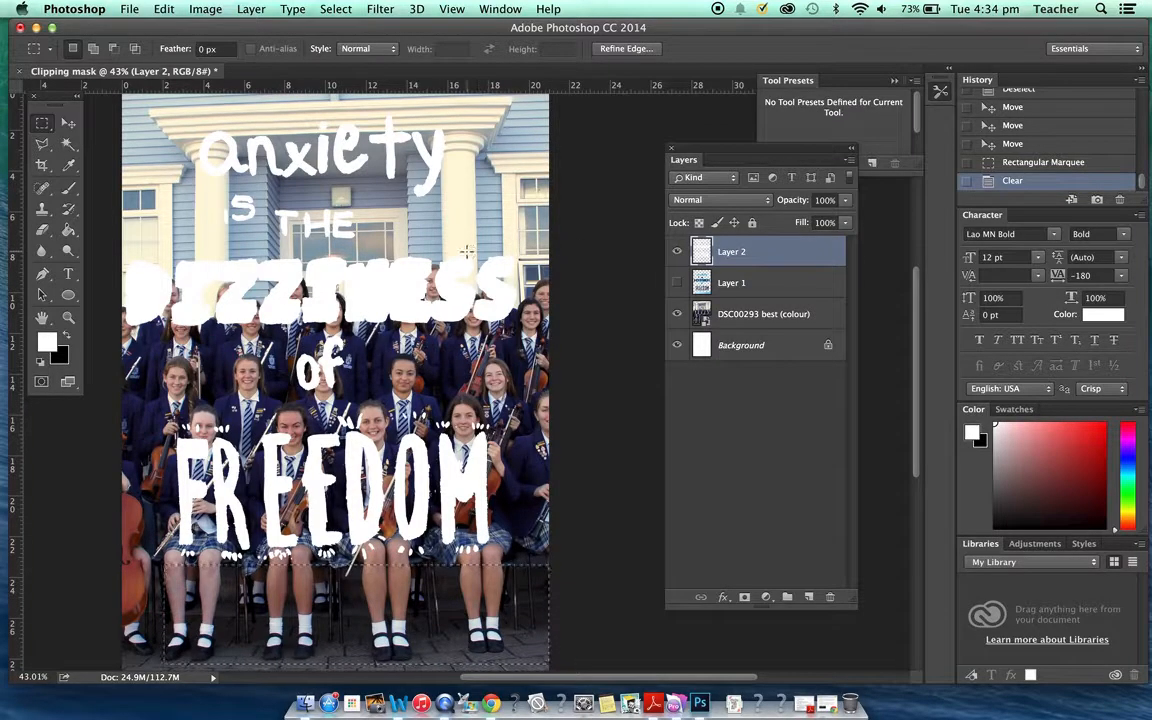
Clear the selection and move the white lettering slightly down and to the right over the photo
key(super+d)
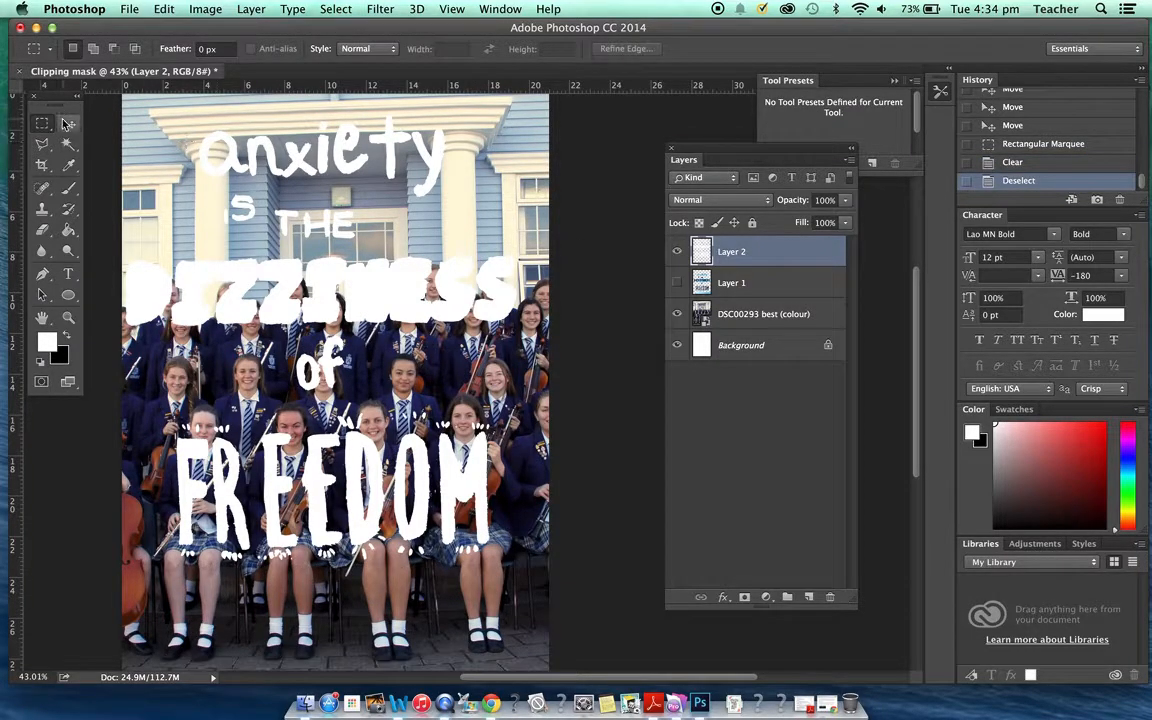
key(v)
drag(366, 277, 386, 322)
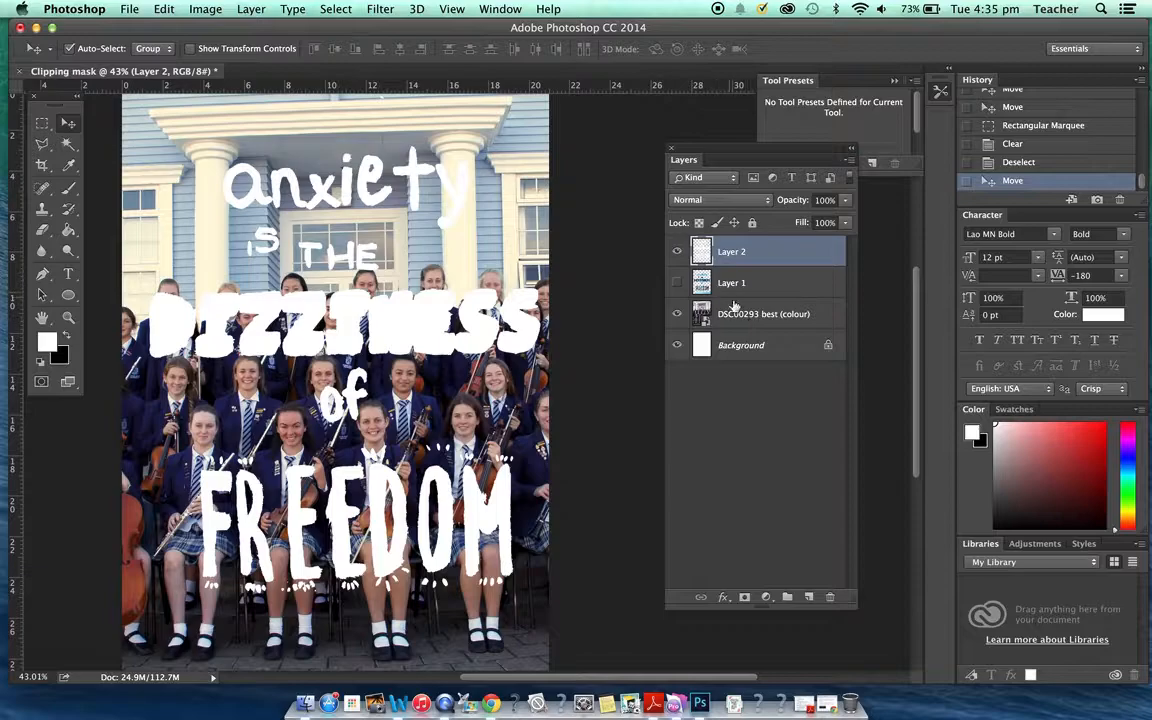
Reorder the photo layer above the white lettering layer and create a clipping mask from it
click(740, 315)
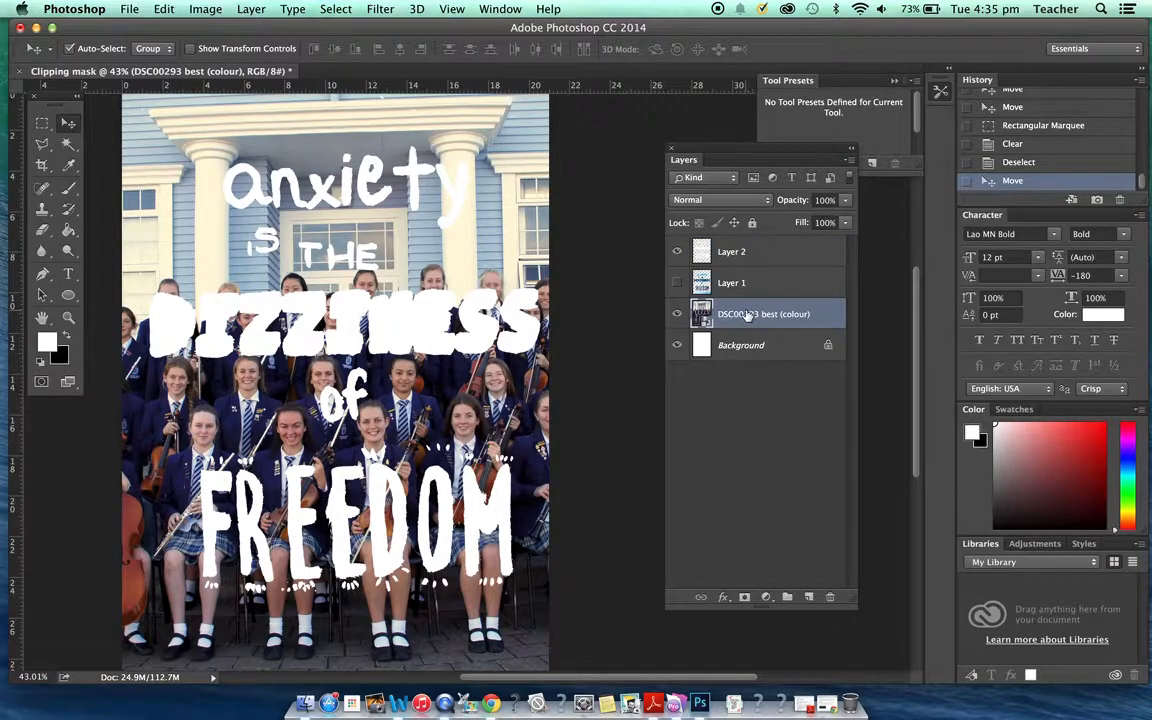
drag(737, 315, 737, 249)
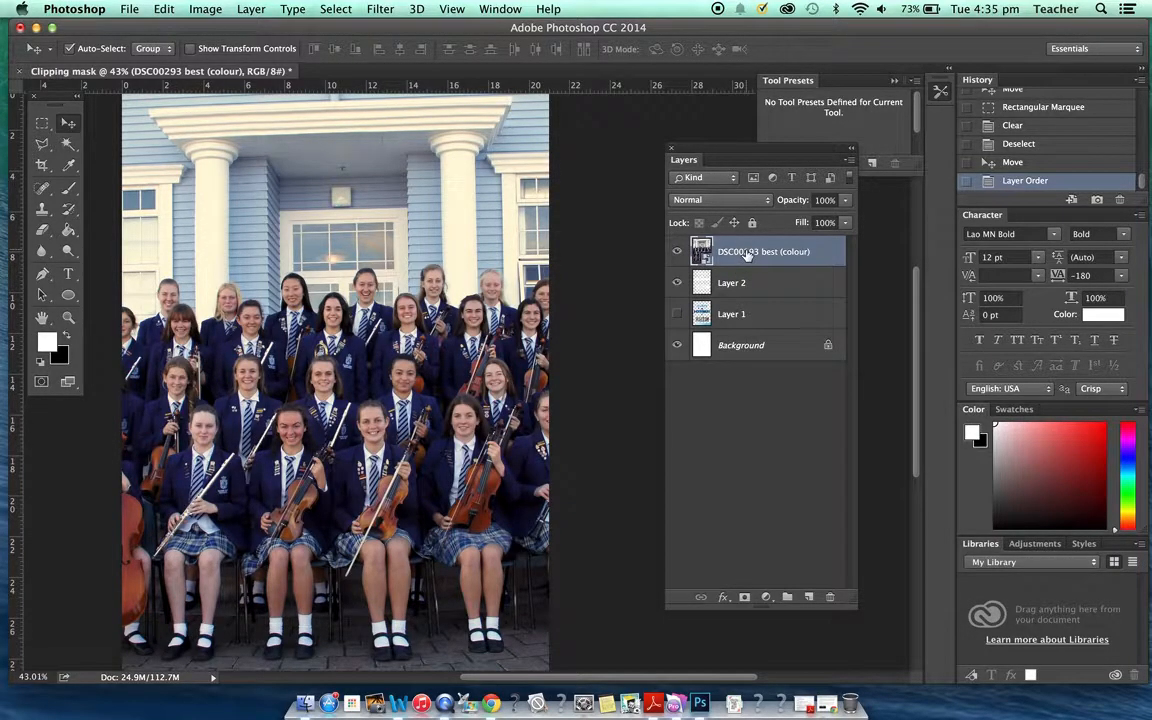
right_click(747, 256)
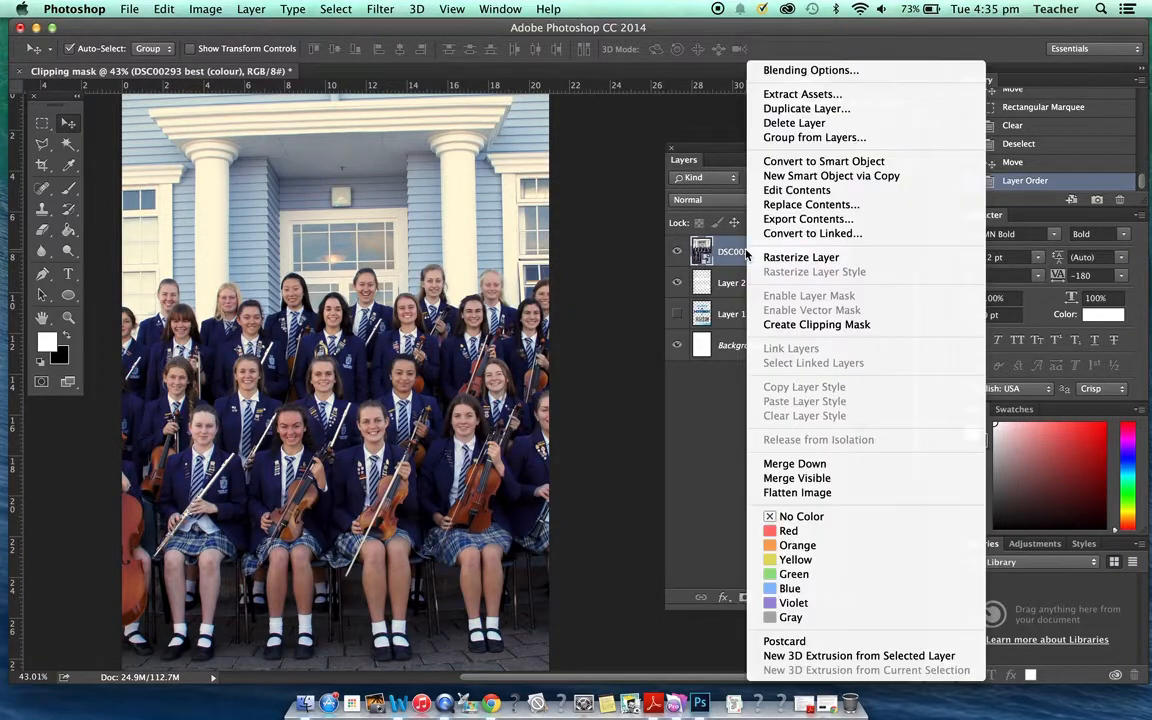
click(780, 326)
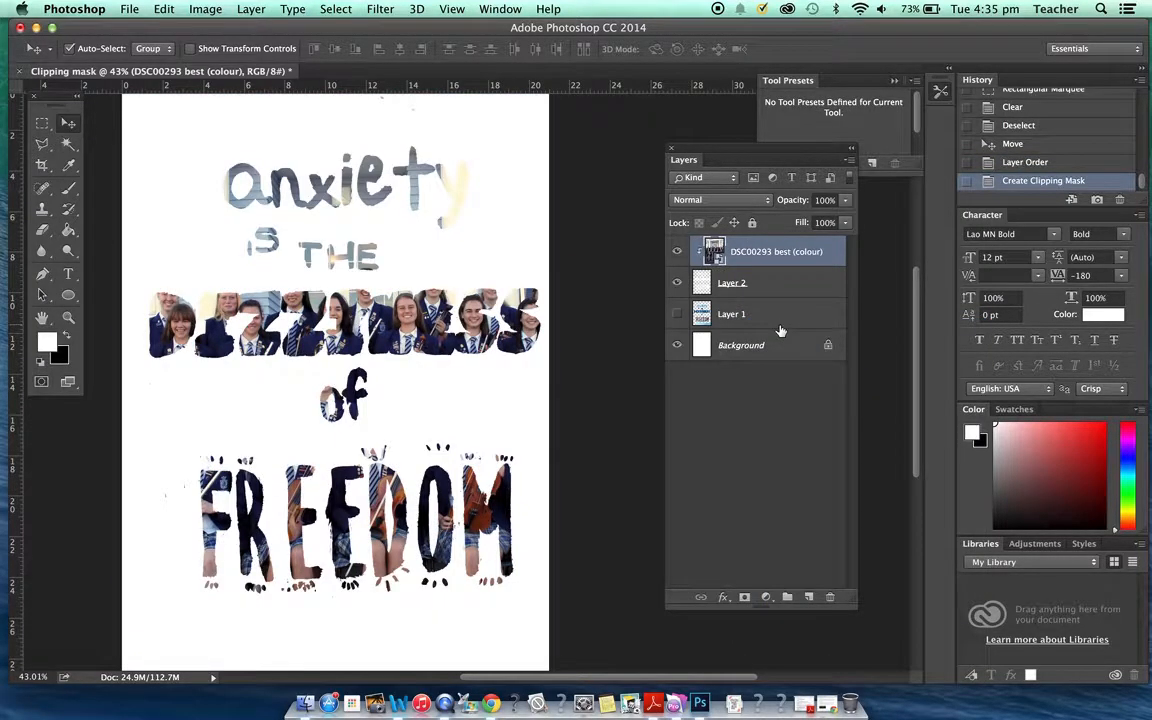
Reposition the clipped photo and scale it down with Free Transform so the group sits behind the lettering
click(677, 312)
drag(400, 300, 446, 328)
key(ctrl+t)
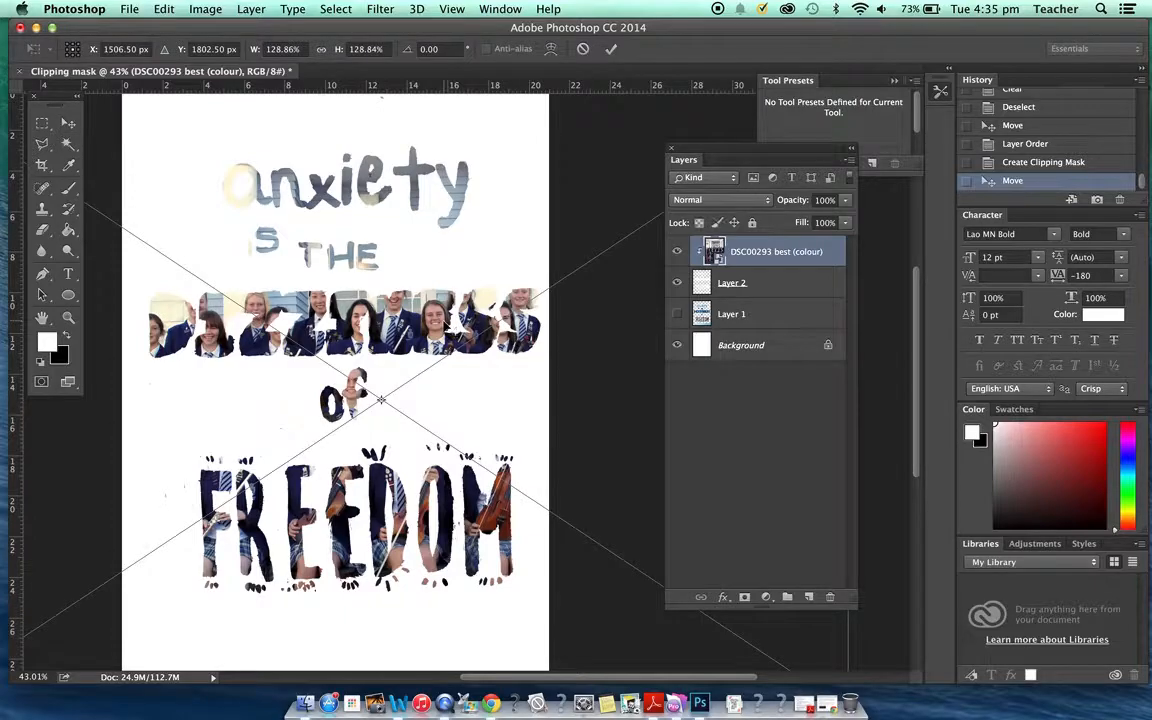
drag(532, 440, 456, 326)
drag(787, 622, 607, 497)
drag(435, 326, 551, 430)
key(Return)
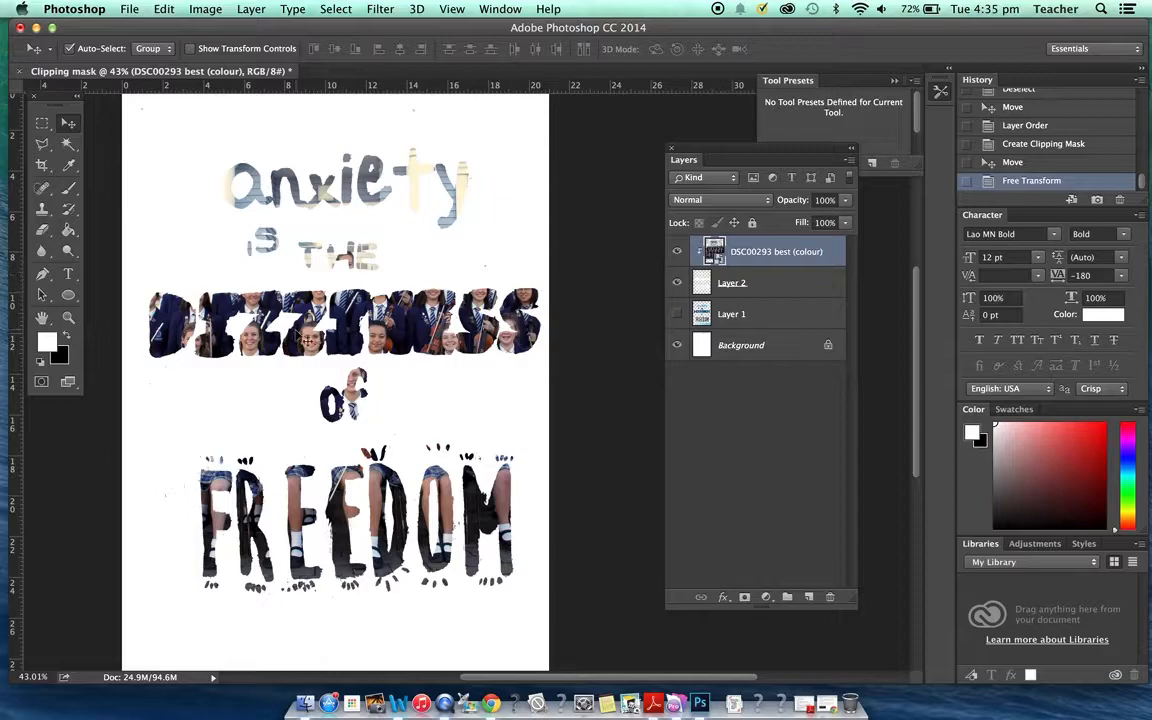
Select the photo and lettering layers together and move them slightly down the page
shift+click(791, 288)
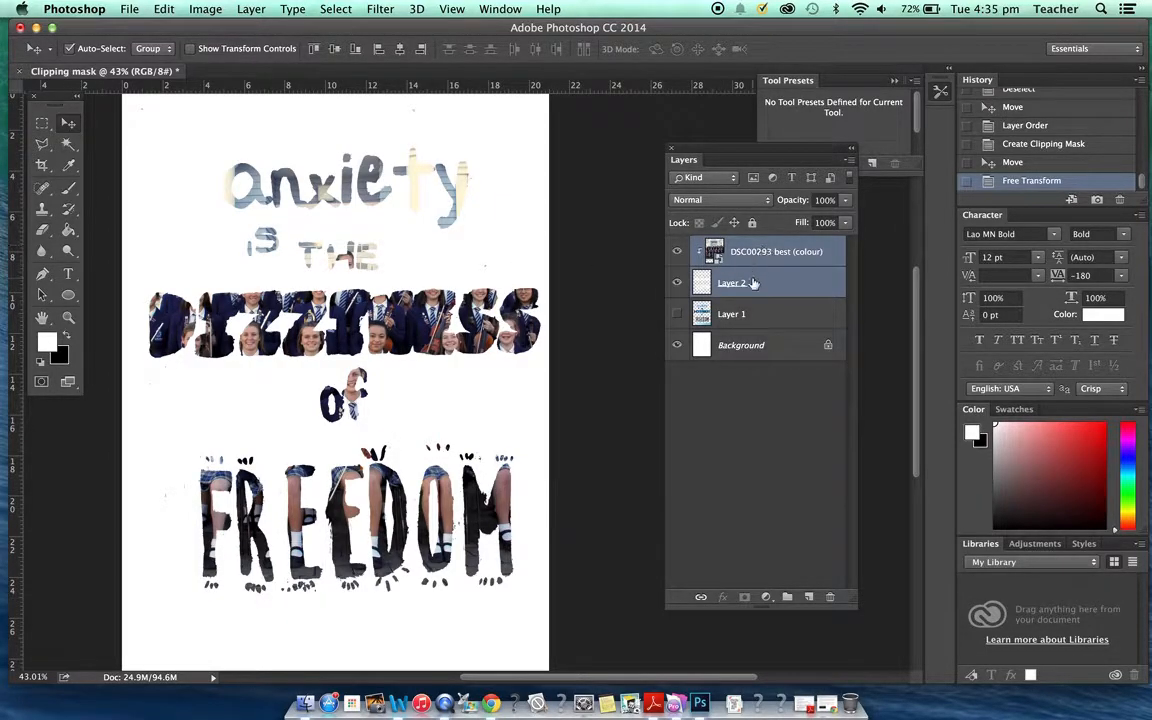
mouse_move(463, 332)
mouse_down()
mouse_move(437, 345)
mouse_move(437, 330)
mouse_move(452, 328)
mouse_move(450, 356)
mouse_move(440, 322)
mouse_move(452, 342)
mouse_up()
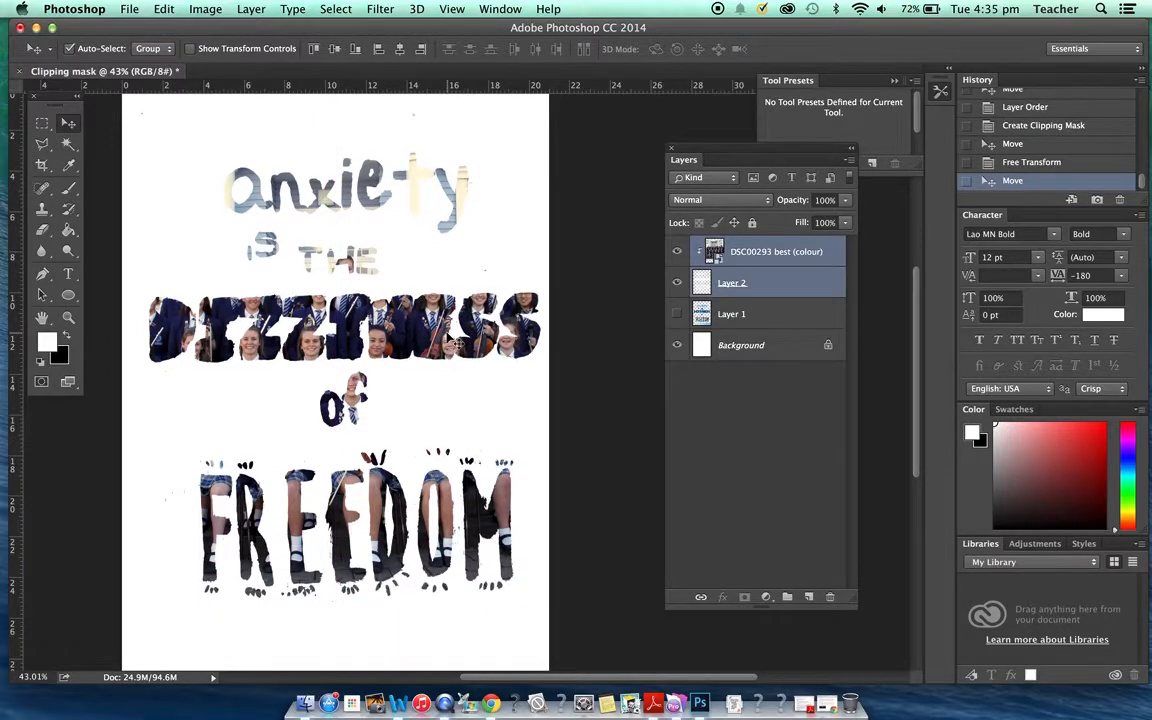